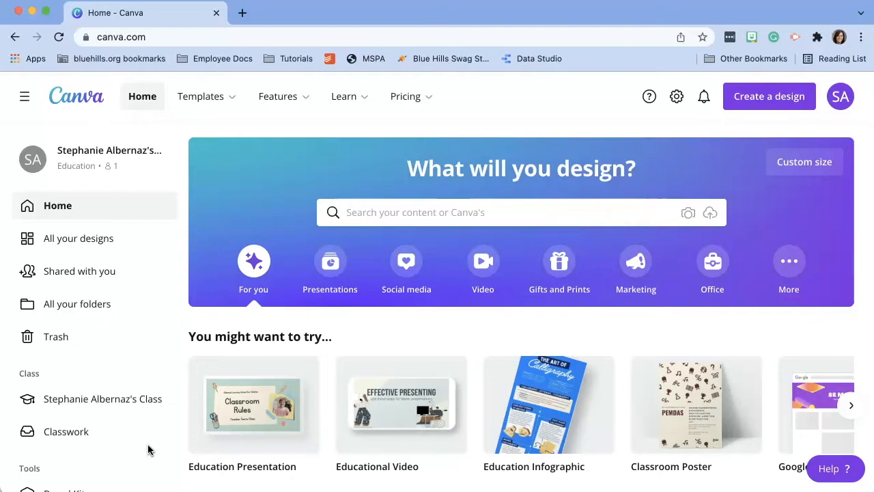
Search the templates for "holiday card" and look through the results and filters.
{"action": "scroll", "coordinate": [148, 449], "scroll_direction": "down", "scroll_amount": 1}
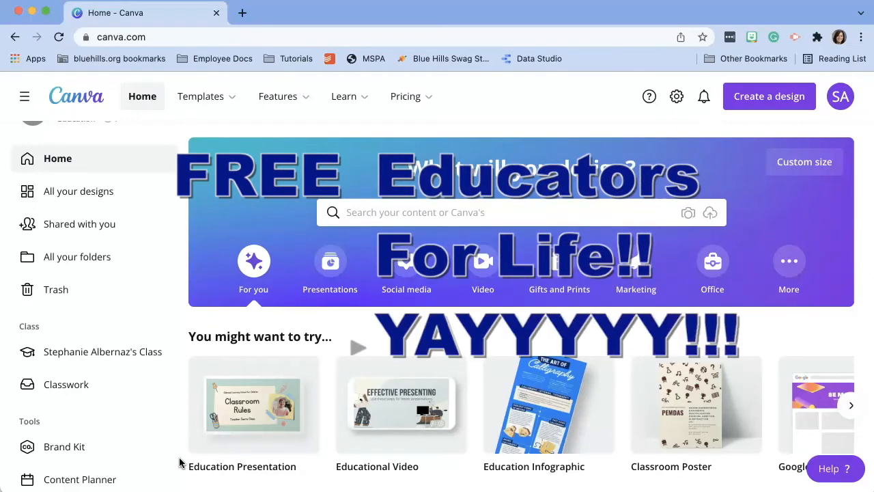
{"action": "mouse_move", "coordinate": [229, 96]}
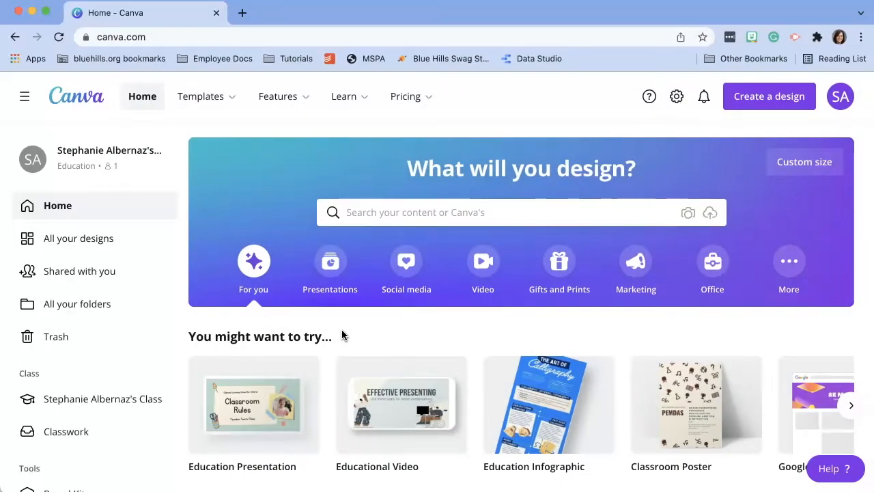
{"action": "left_click", "coordinate": [191, 353]}
{"action": "mouse_move", "coordinate": [202, 99]}
{"action": "left_click", "coordinate": [385, 212]}
{"action": "type", "text": "holiday card"}
{"action": "key", "text": "Return"}
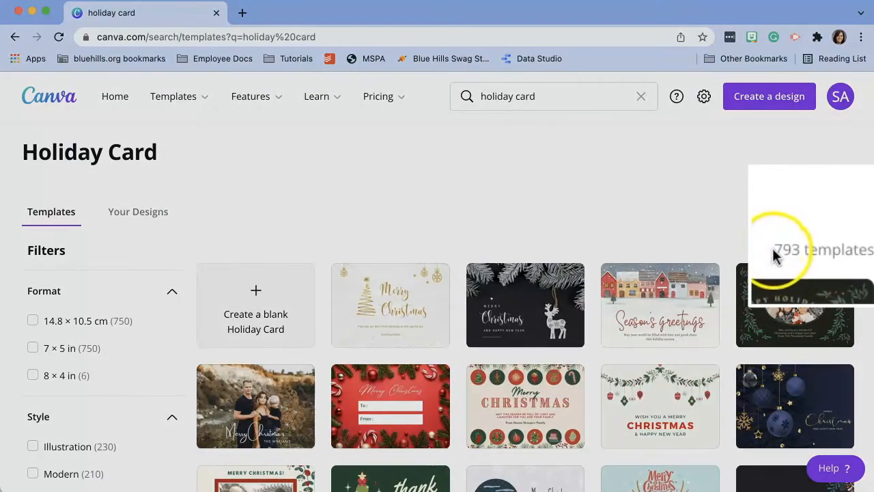
{"action": "left_click_drag", "start_coordinate": [773, 251], "coordinate": [870, 254]}
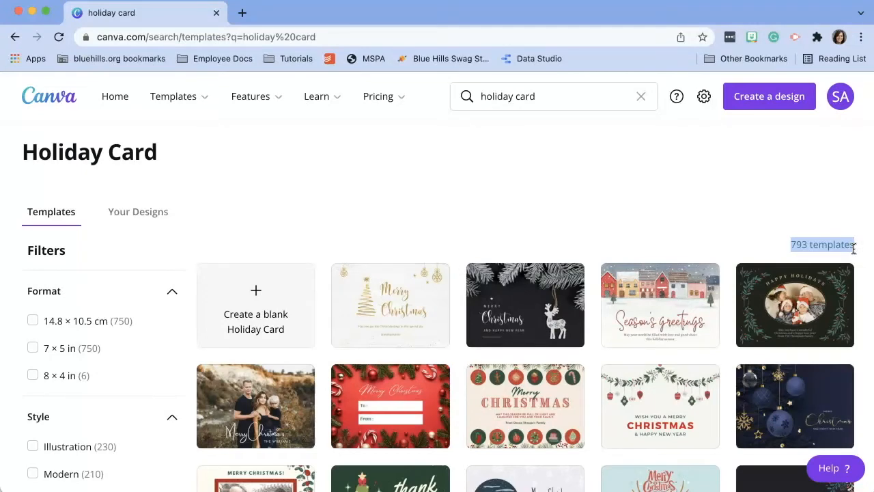
{"action": "scroll", "coordinate": [135, 270], "scroll_direction": "down", "scroll_amount": 3}
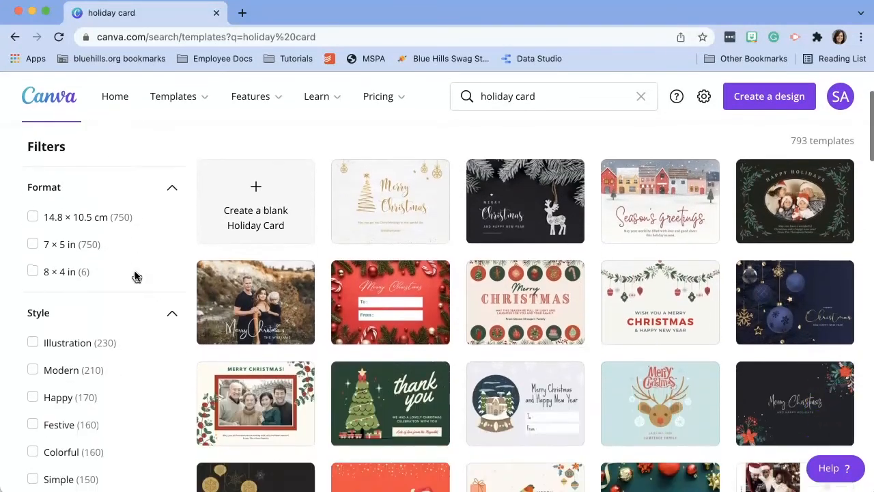
{"action": "scroll", "coordinate": [134, 276], "scroll_direction": "down", "scroll_amount": 7}
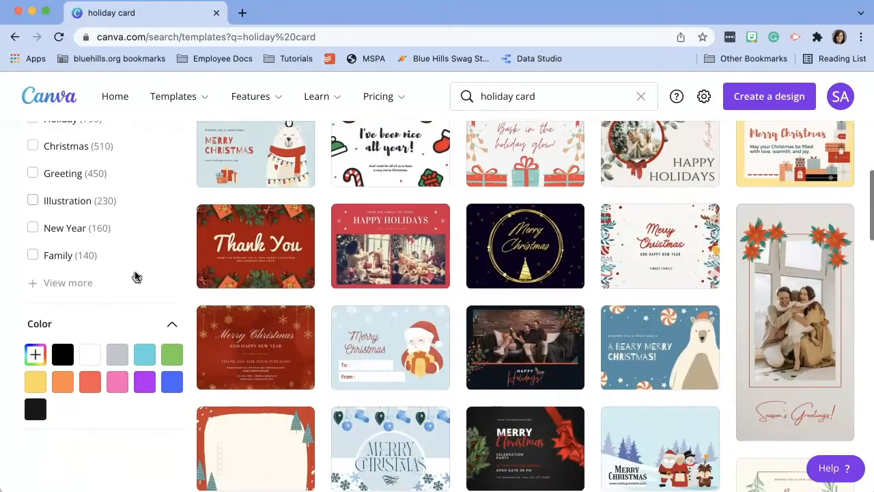
{"action": "scroll", "coordinate": [135, 276], "scroll_direction": "up", "scroll_amount": 10}
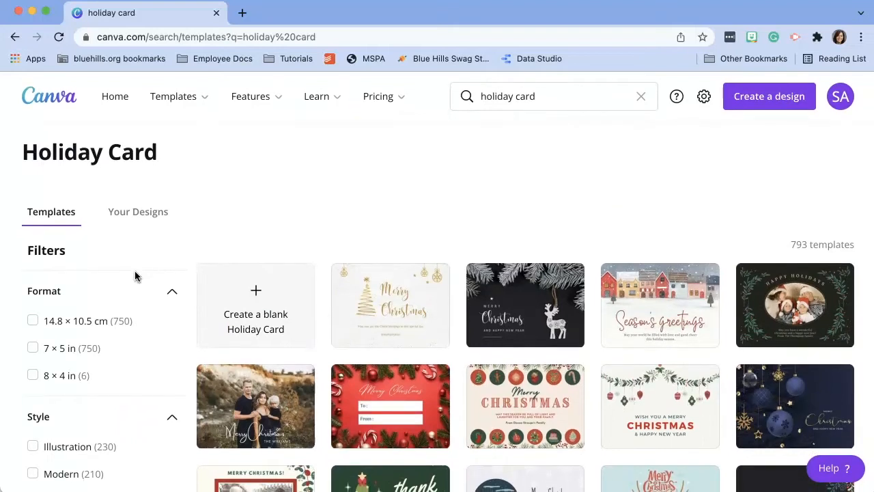
Search the templates for Hanukkah cards.
{"action": "left_click", "coordinate": [542, 96]}
{"action": "type", "text": "haunn"}
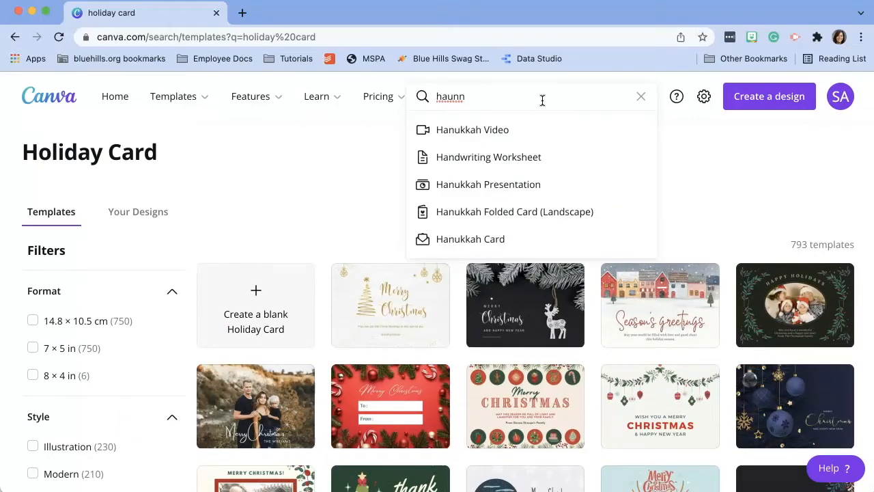
{"action": "left_click", "coordinate": [523, 239]}
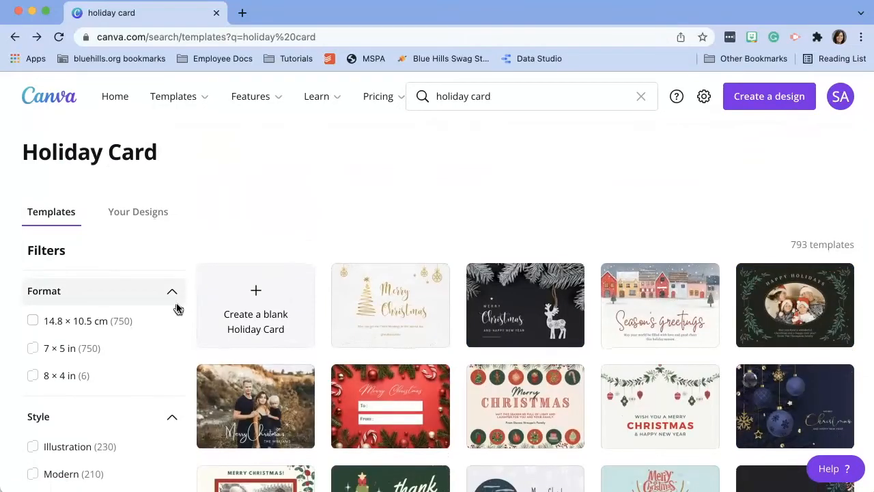
Open the slim red and gold "Season's Greetings!" card from the holiday card results for editing.
{"action": "scroll", "coordinate": [176, 309], "scroll_direction": "down", "scroll_amount": 15}
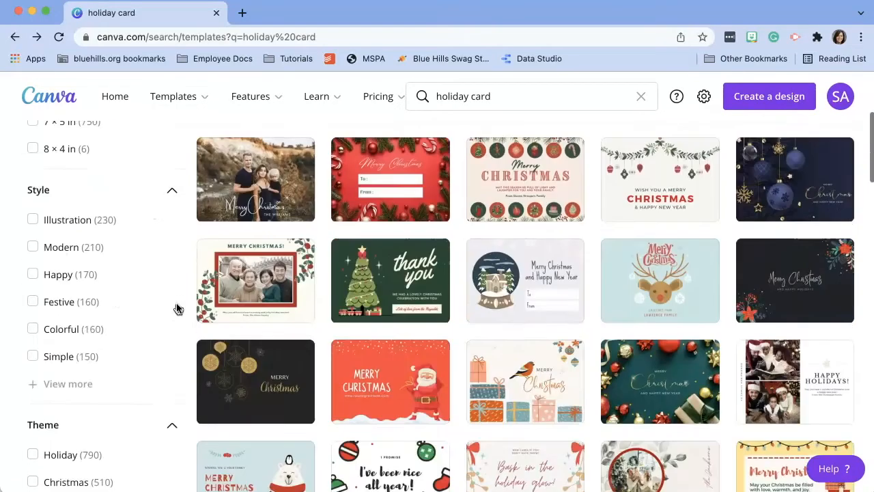
{"action": "scroll", "coordinate": [176, 308], "scroll_direction": "down", "scroll_amount": 3}
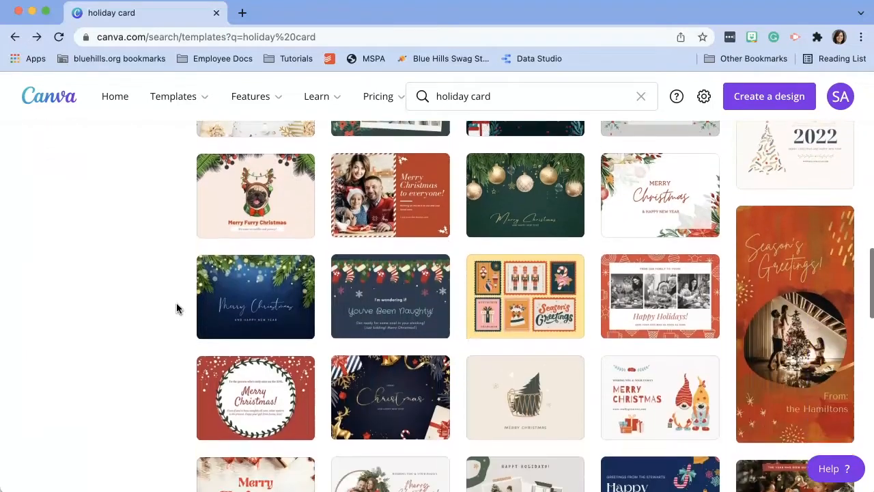
{"action": "left_click", "coordinate": [787, 285]}
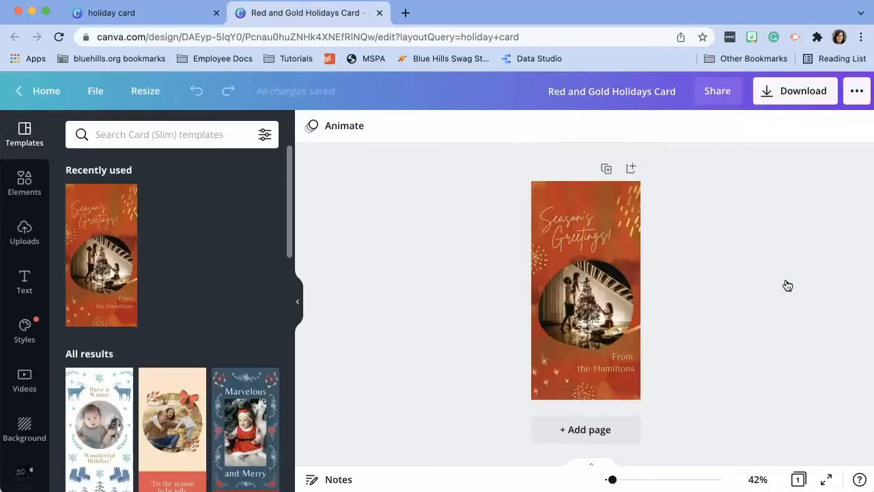
Replace the card's Christmas tree photo with the uploaded photo of the family sitting in the grass.
{"action": "left_click", "coordinate": [588, 302]}
{"action": "left_click", "coordinate": [25, 244]}
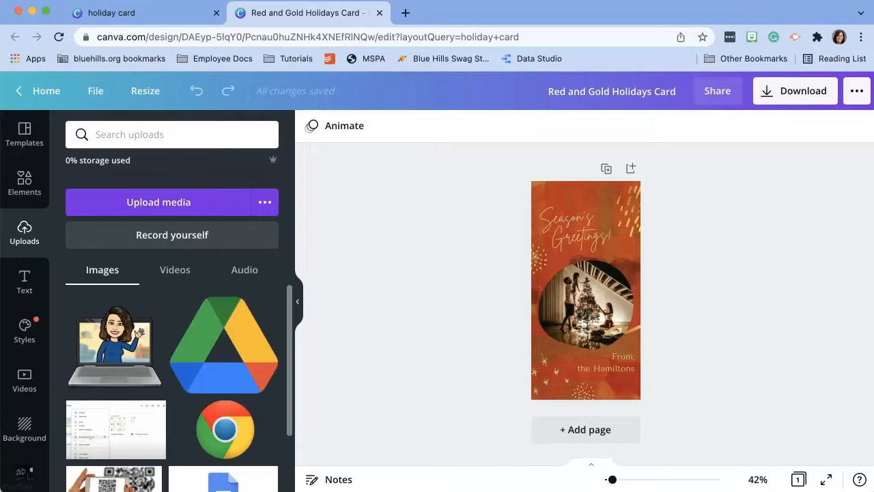
{"action": "left_click_drag", "start_coordinate": [478, 301], "coordinate": [204, 314]}
{"action": "left_click", "coordinate": [101, 325]}
{"action": "left_click_drag", "start_coordinate": [102, 326], "coordinate": [583, 298]}
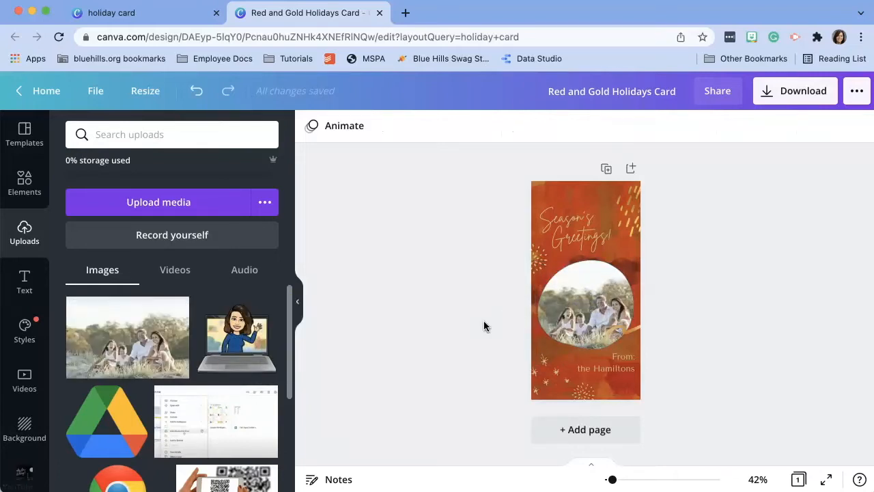
Reposition the family photo inside its rounded frame so the whole family is centred.
{"action": "double_click", "coordinate": [578, 306]}
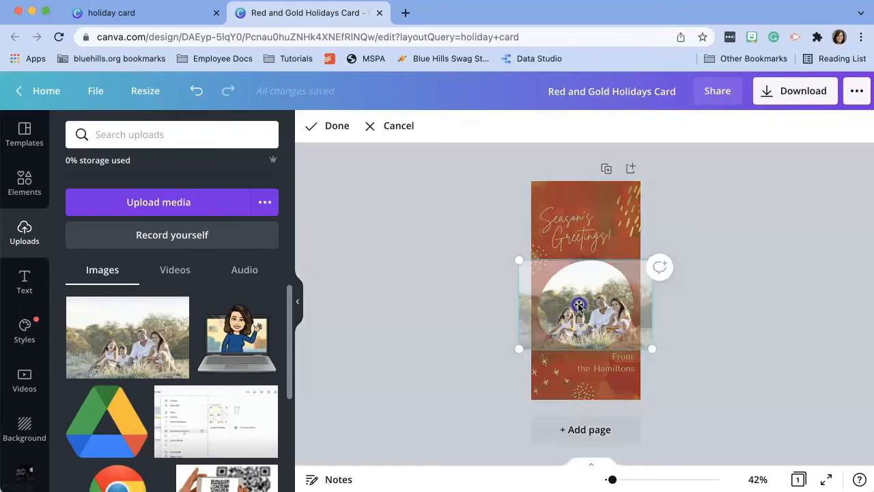
{"action": "left_click_drag", "start_coordinate": [562, 306], "coordinate": [566, 285]}
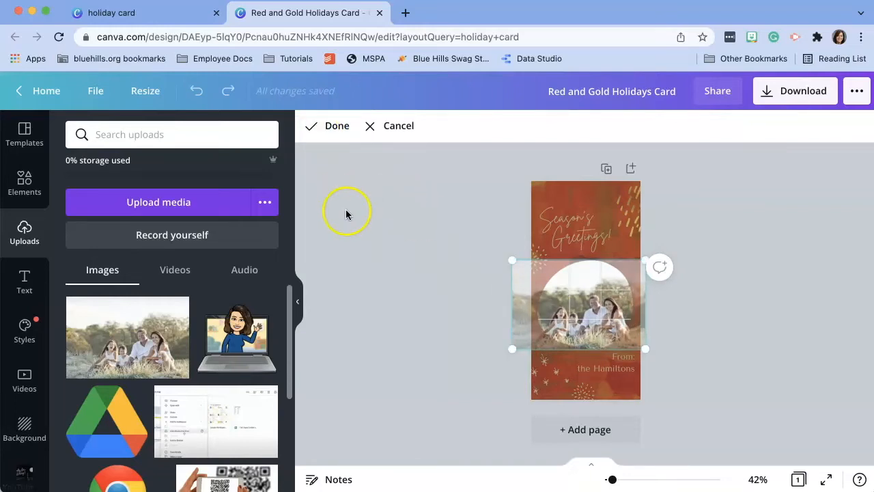
{"action": "left_click", "coordinate": [383, 237]}
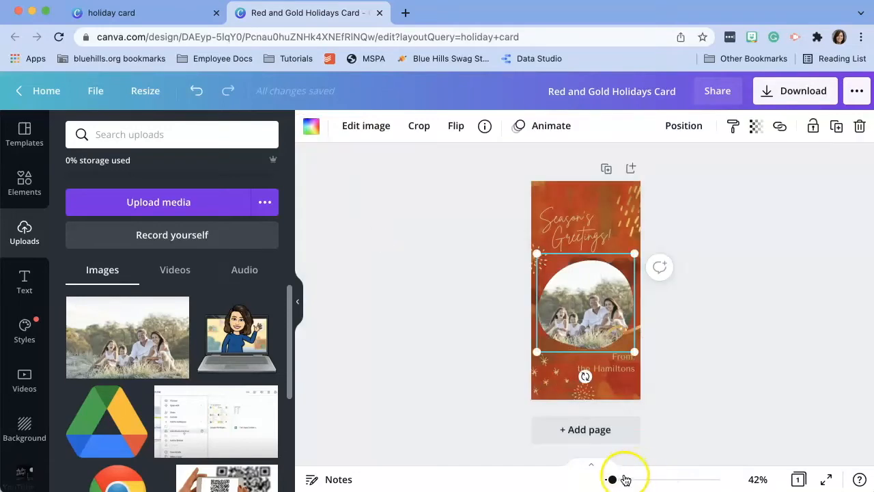
Try the Playlist Script font on the "Season's Greetings!" text.
{"action": "left_click_drag", "start_coordinate": [612, 479], "coordinate": [624, 480]}
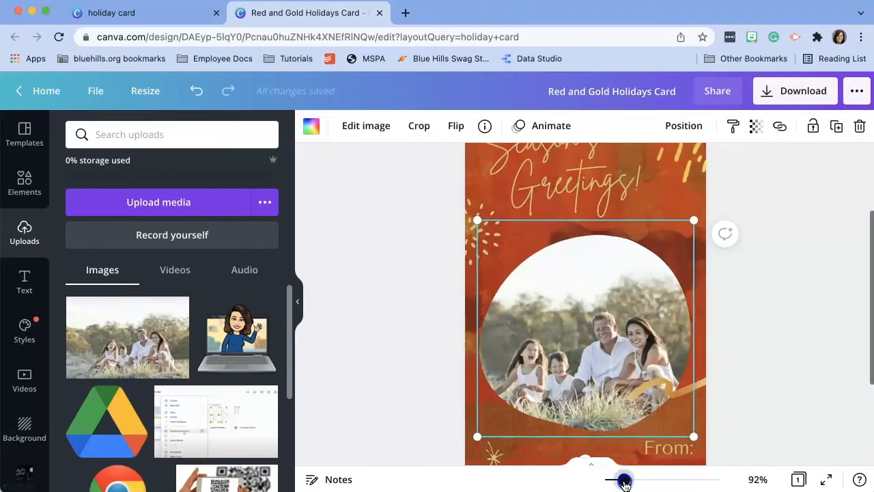
{"action": "scroll", "coordinate": [714, 392], "scroll_direction": "up", "scroll_amount": 2}
{"action": "left_click", "coordinate": [713, 392]}
{"action": "scroll", "coordinate": [713, 392], "scroll_direction": "up", "scroll_amount": 2}
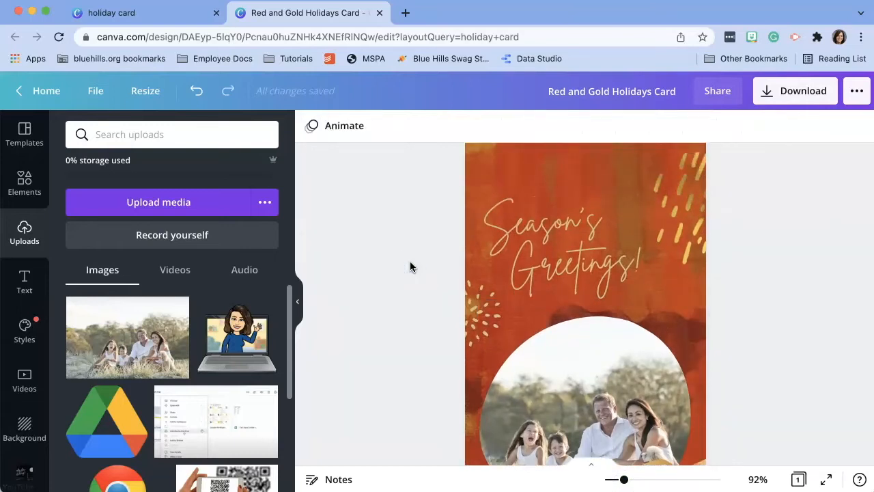
{"action": "left_click", "coordinate": [494, 255]}
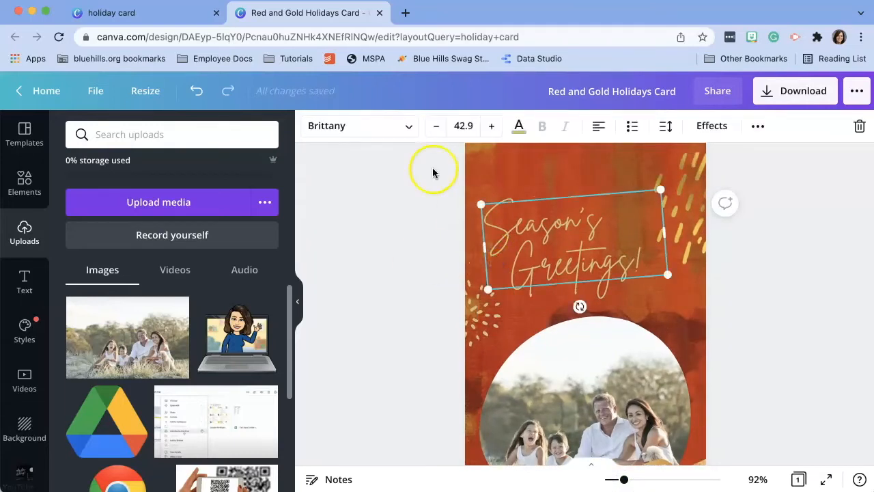
{"action": "left_click", "coordinate": [398, 127]}
{"action": "left_click", "coordinate": [131, 265]}
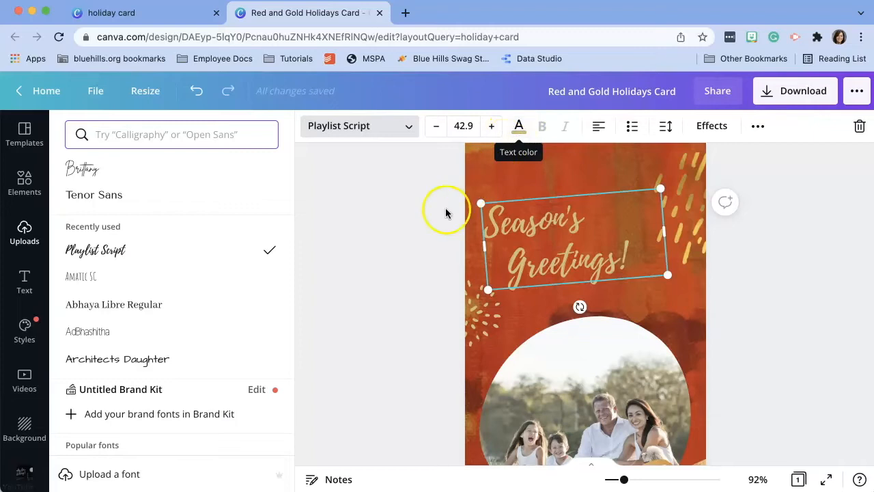
{"action": "double_click", "coordinate": [610, 257]}
{"action": "left_click", "coordinate": [610, 257]}
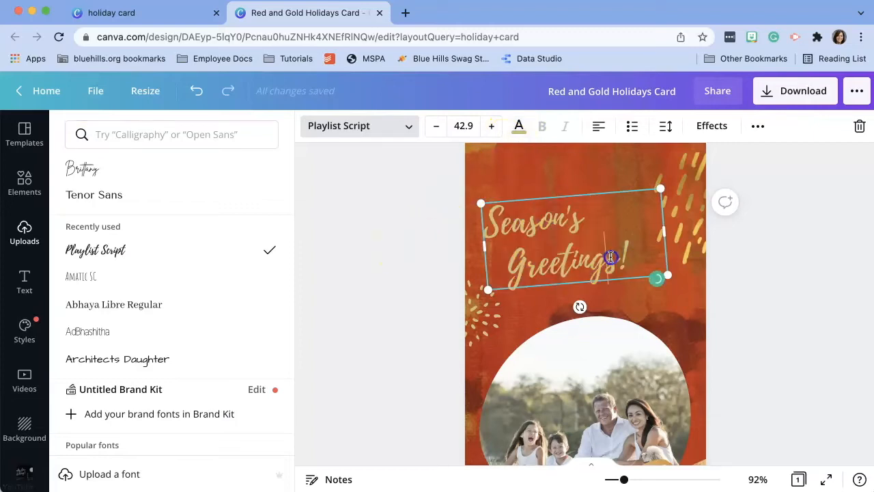
{"action": "left_click", "coordinate": [408, 181]}
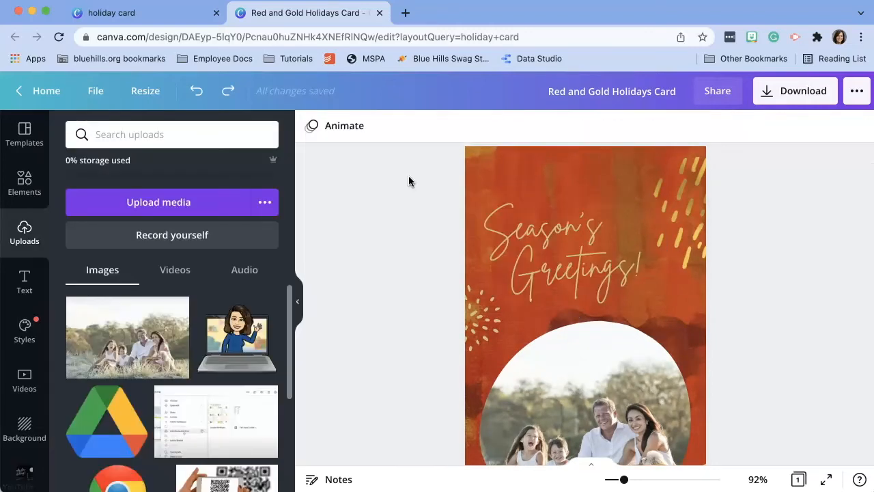
Search the elements for Christmas, narrow the search to Santa, and look through the graphics.
{"action": "left_click", "coordinate": [9, 188]}
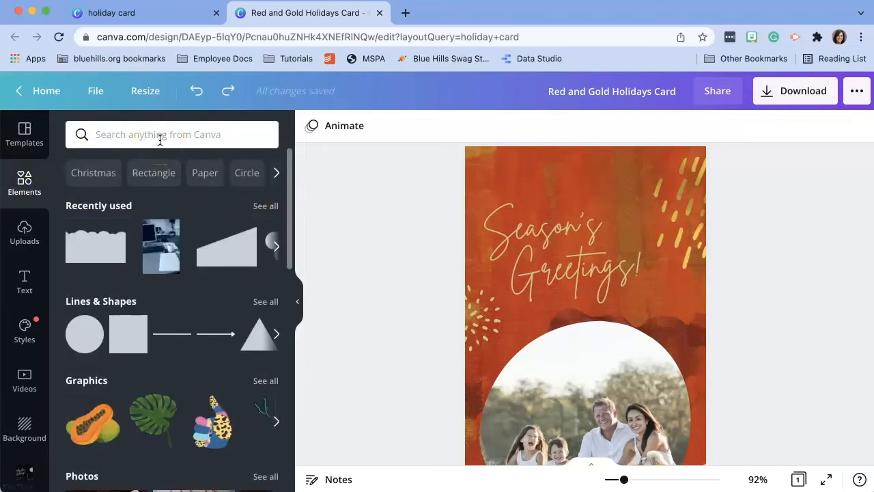
{"action": "left_click", "coordinate": [99, 176]}
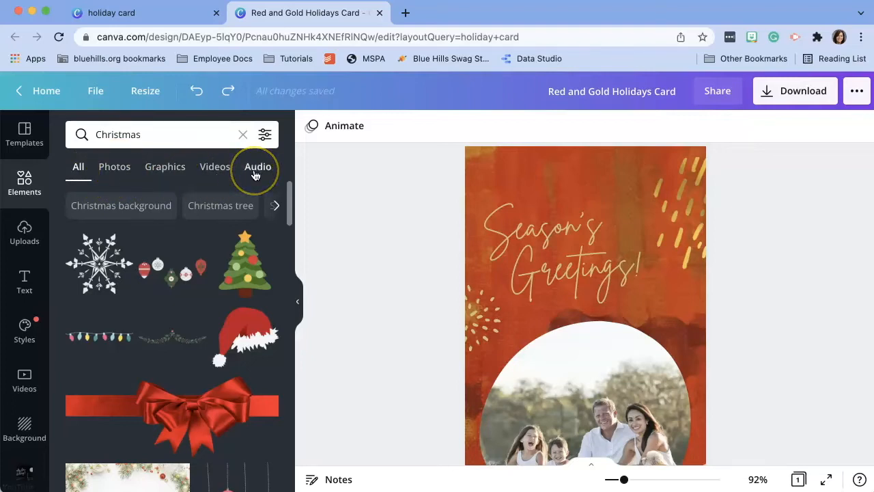
{"action": "left_click", "coordinate": [276, 206]}
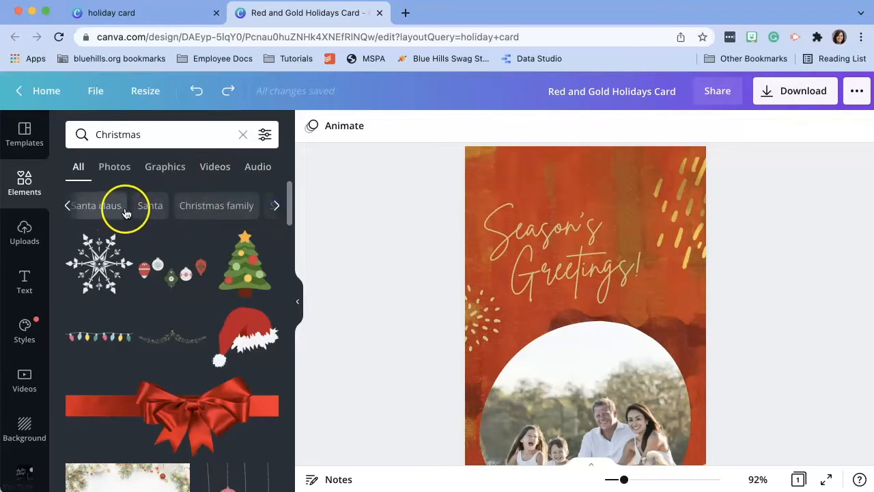
{"action": "left_click", "coordinate": [151, 210]}
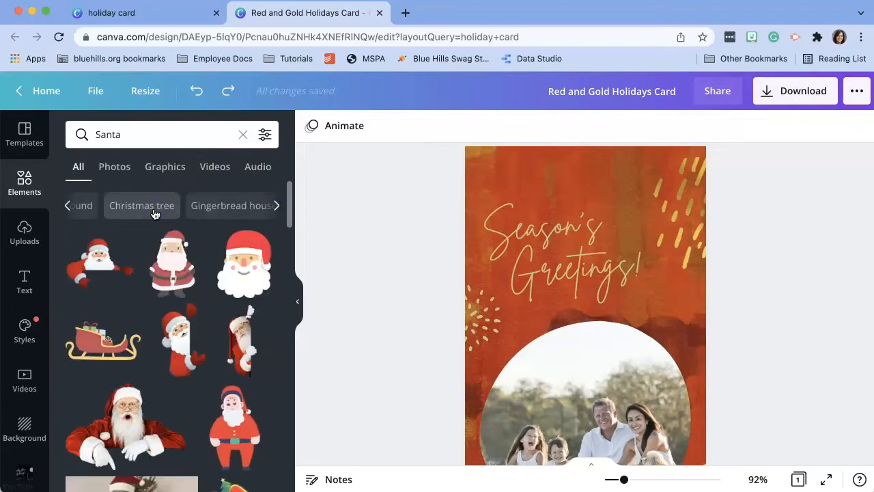
{"action": "scroll", "coordinate": [154, 214], "scroll_direction": "down", "scroll_amount": 3}
{"action": "scroll", "coordinate": [154, 214], "scroll_direction": "down", "scroll_amount": 2}
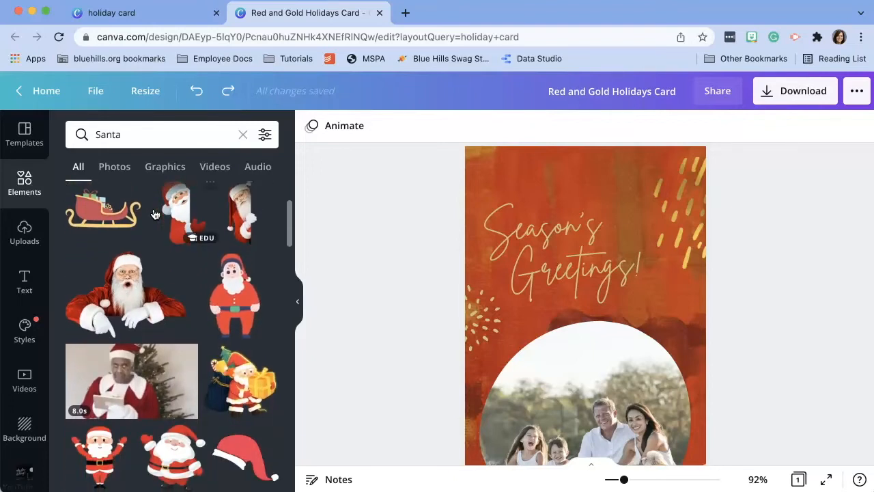
{"action": "scroll", "coordinate": [154, 214], "scroll_direction": "down", "scroll_amount": 1}
{"action": "scroll", "coordinate": [154, 214], "scroll_direction": "up", "scroll_amount": 3}
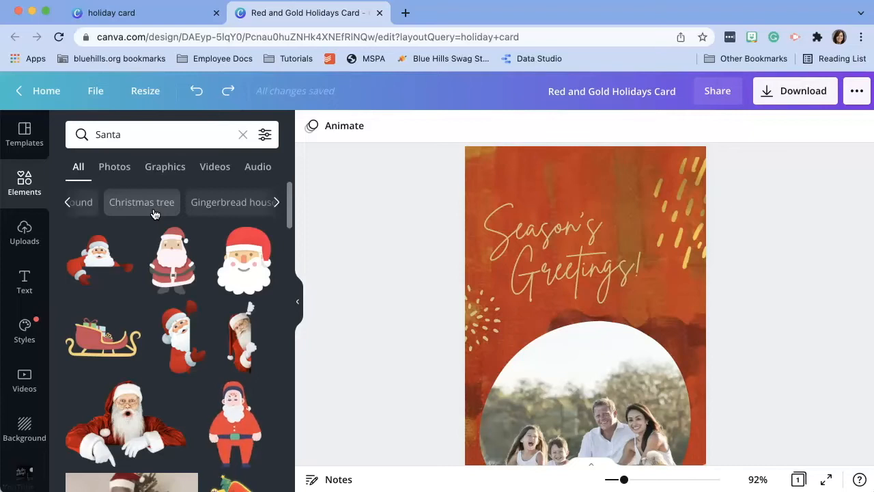
{"action": "scroll", "coordinate": [154, 214], "scroll_direction": "up", "scroll_amount": 1}
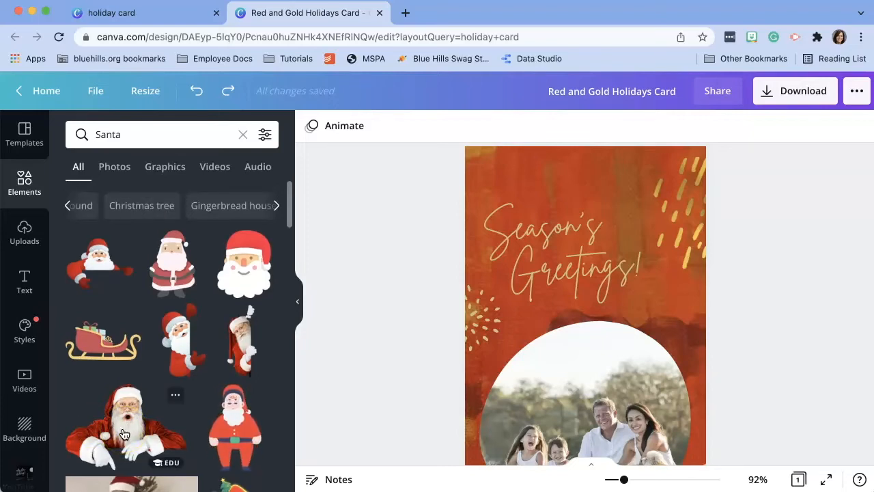
Try adding the surprised Santa leaning on his arms to the card over the family photo, then undo it.
{"action": "left_click", "coordinate": [123, 432]}
{"action": "left_click_drag", "start_coordinate": [124, 433], "coordinate": [549, 343]}
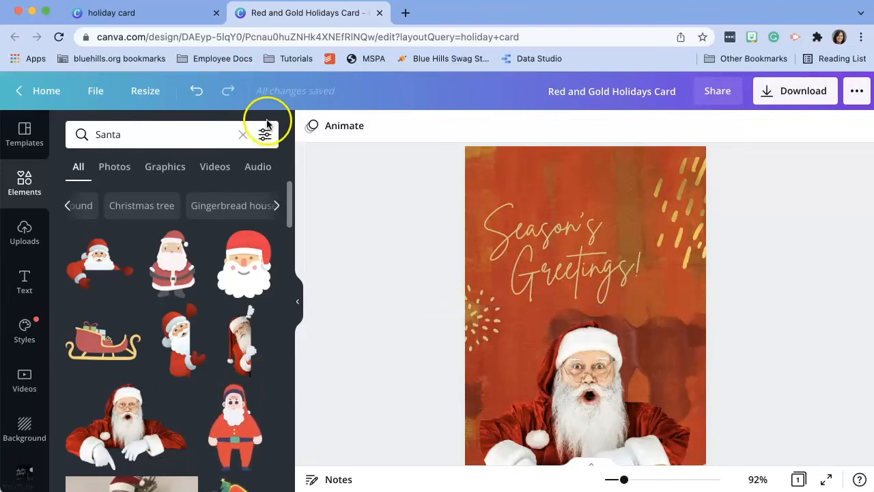
{"action": "left_click", "coordinate": [197, 94]}
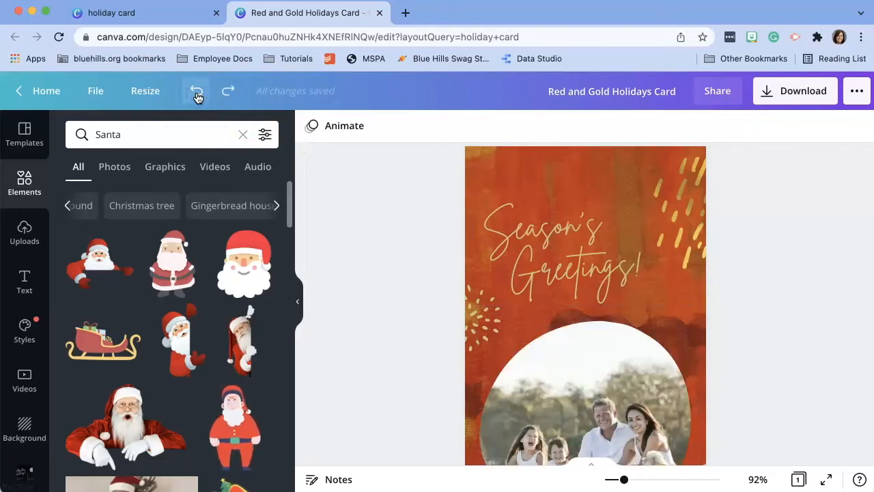
Place the surprised Santa over the upper edge of the family photo and bring the photo frame forward.
{"action": "left_click_drag", "start_coordinate": [126, 409], "coordinate": [544, 276]}
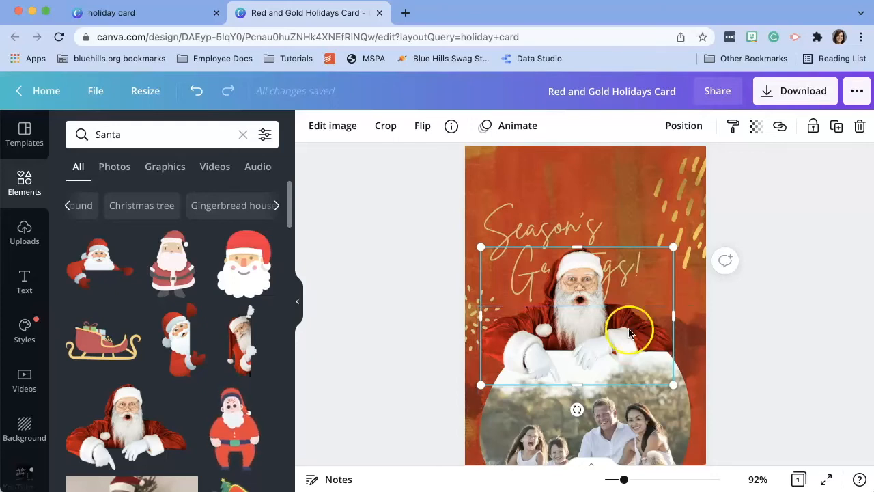
{"action": "left_click", "coordinate": [629, 374]}
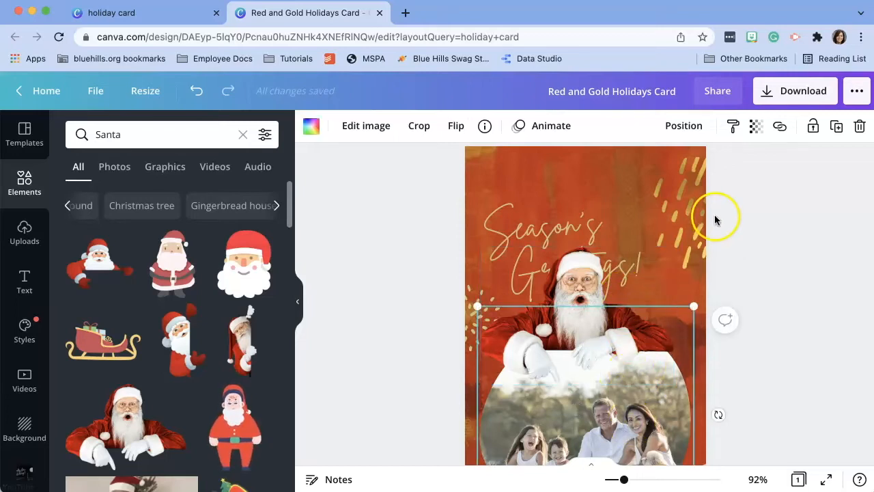
{"action": "left_click", "coordinate": [682, 128]}
{"action": "left_click", "coordinate": [520, 177]}
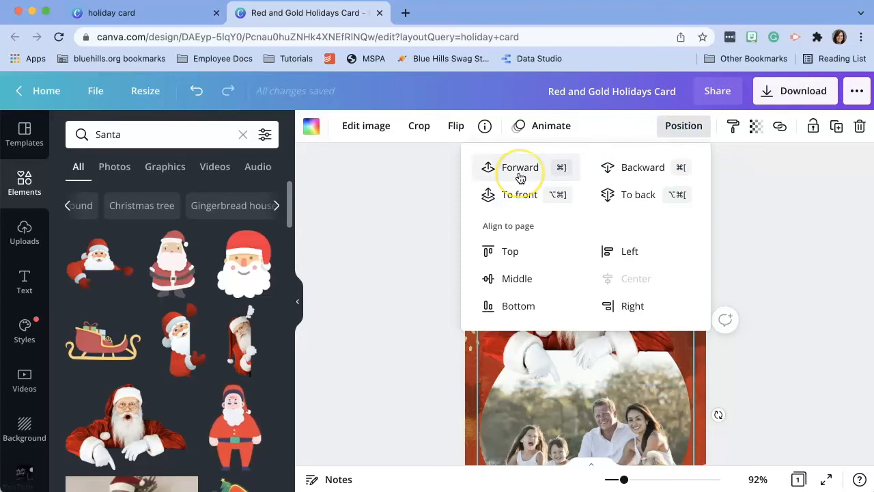
Try bringing the photo frame in front of Santa, then move it back one layer behind him.
{"action": "left_click", "coordinate": [520, 169]}
{"action": "left_click", "coordinate": [520, 169]}
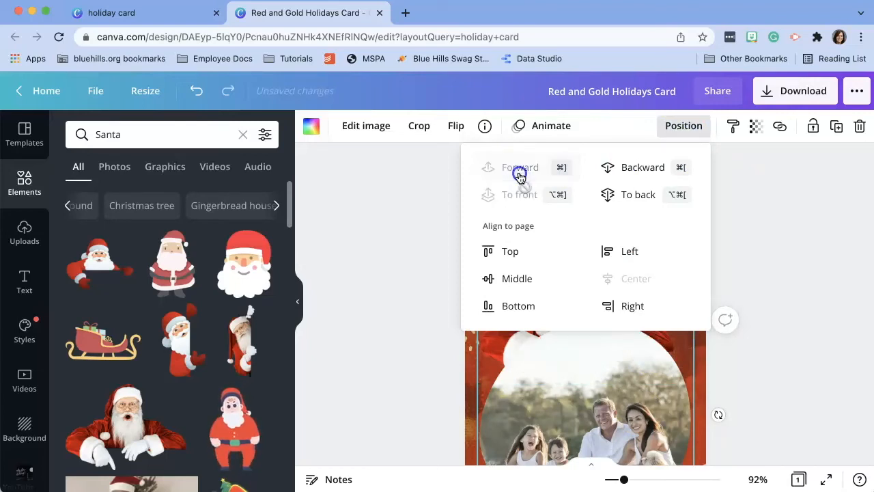
{"action": "left_click", "coordinate": [636, 169]}
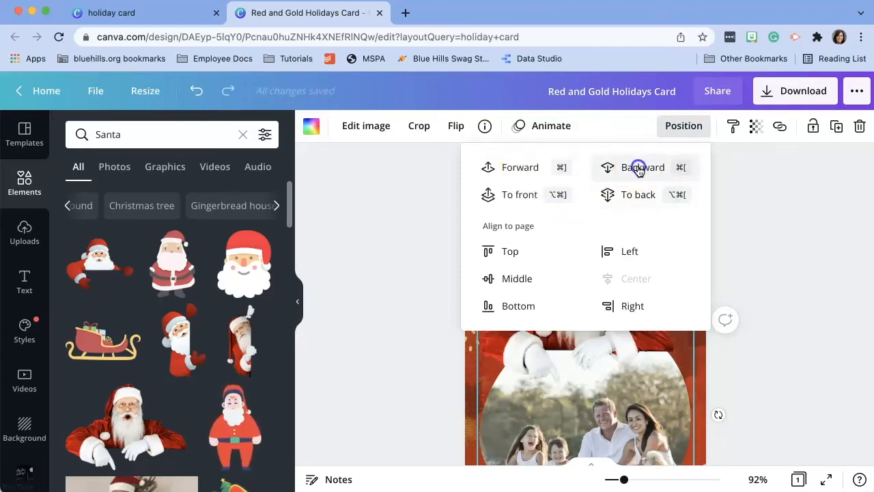
{"action": "left_click", "coordinate": [781, 218]}
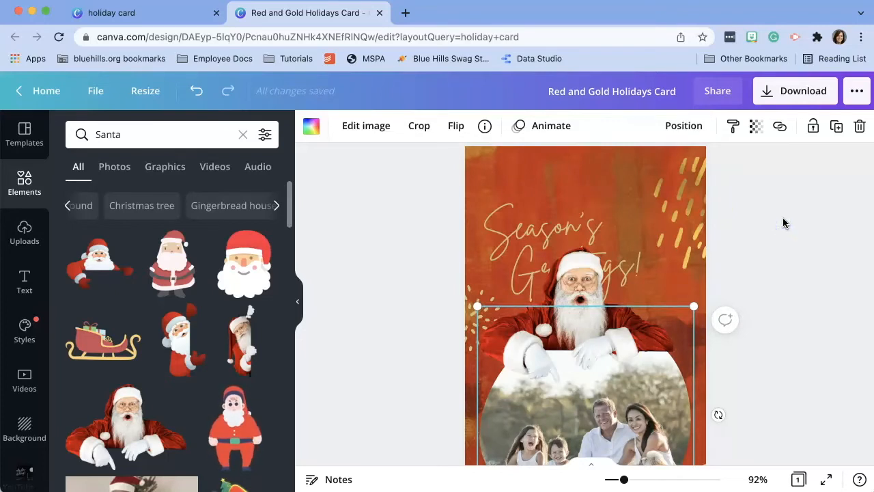
Set the transparency of the Santa image to 96.
{"action": "left_click", "coordinate": [601, 280]}
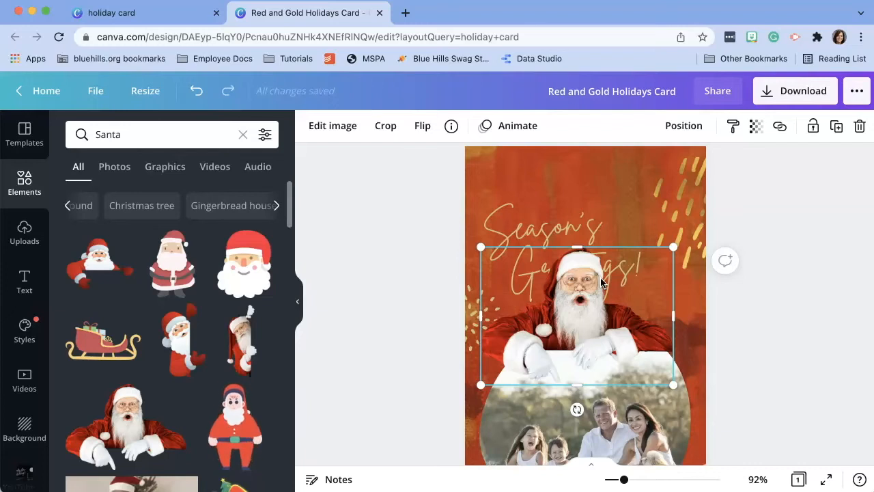
{"action": "left_click", "coordinate": [756, 129]}
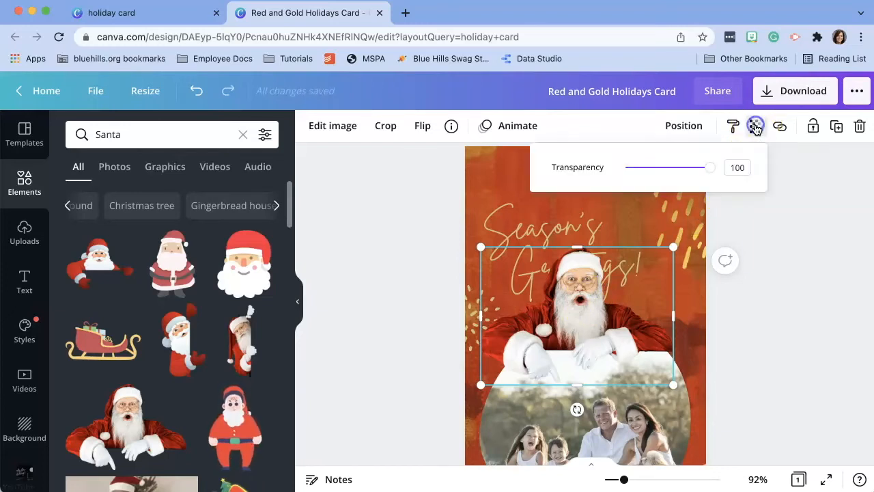
{"action": "mouse_move", "coordinate": [711, 168]}
{"action": "left_mouse_down"}
{"action": "mouse_move", "coordinate": [679, 176]}
{"action": "mouse_move", "coordinate": [707, 171]}
{"action": "left_mouse_up"}
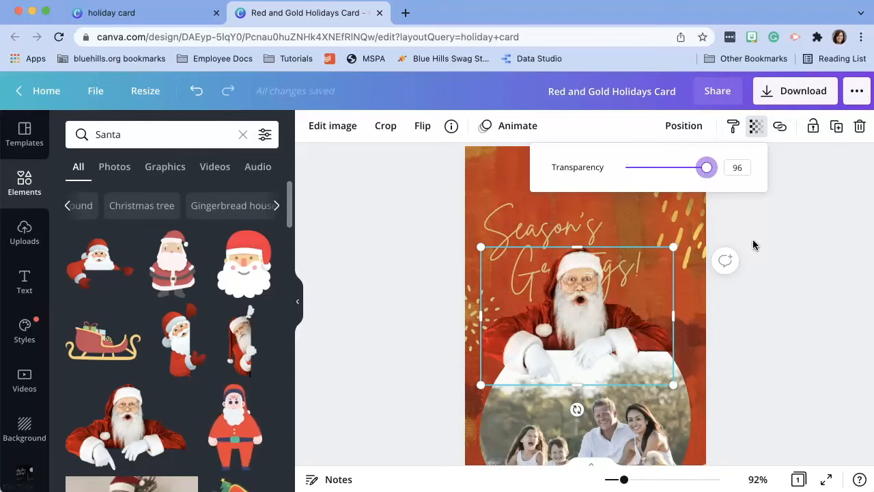
Move the "Season's Greetings!" text up so it clears Santa's hat.
{"action": "scroll", "coordinate": [753, 244], "scroll_direction": "down", "scroll_amount": 1}
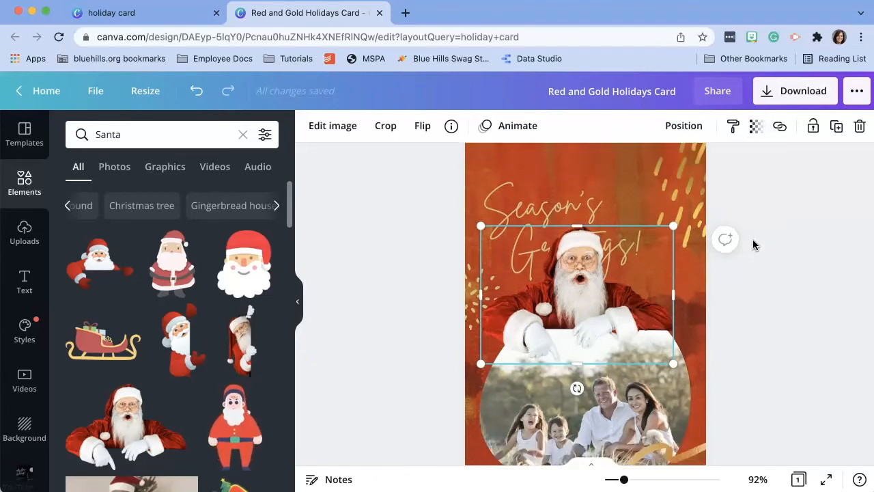
{"action": "left_click", "coordinate": [570, 204]}
{"action": "left_click_drag", "start_coordinate": [570, 205], "coordinate": [566, 174]}
{"action": "scroll", "coordinate": [722, 226], "scroll_direction": "up", "scroll_amount": 2}
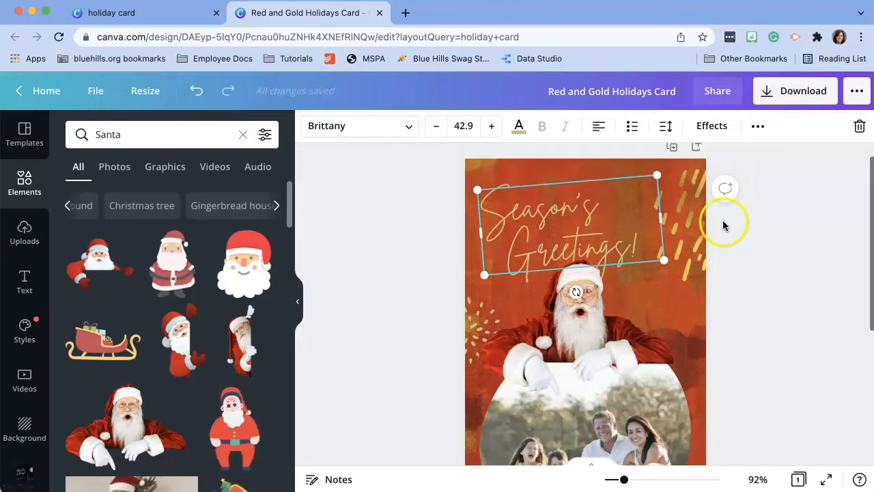
Shrink the Santa image slightly and centre it over the upper edge of the family photo, below the greeting.
{"action": "left_click", "coordinate": [605, 295]}
{"action": "left_click_drag", "start_coordinate": [482, 263], "coordinate": [501, 276]}
{"action": "left_click_drag", "start_coordinate": [551, 312], "coordinate": [562, 316]}
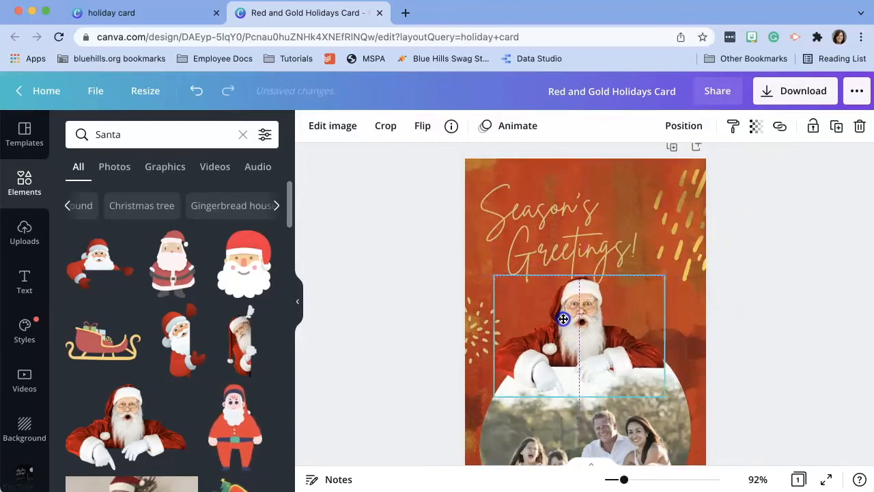
Examine the image adjustments, filters, shadows and other effects available for the family photo.
{"action": "scroll", "coordinate": [573, 328], "scroll_direction": "down", "scroll_amount": 3}
{"action": "left_click", "coordinate": [624, 357]}
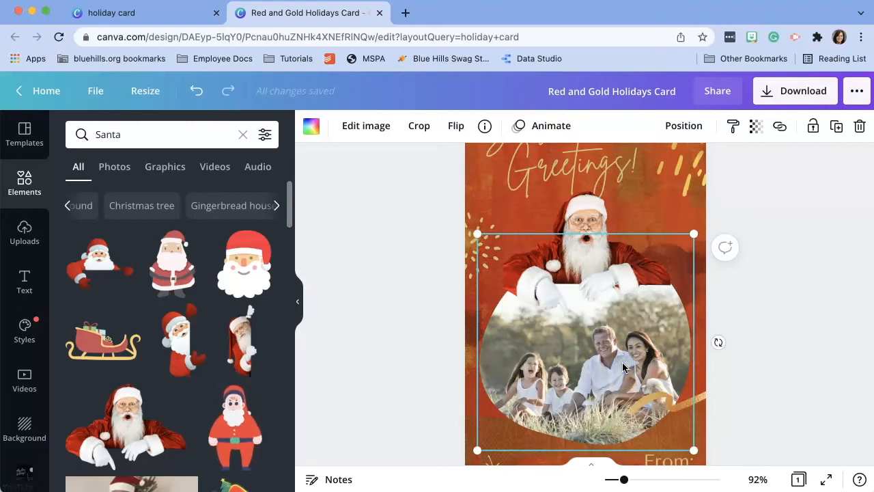
{"action": "left_click", "coordinate": [366, 128]}
{"action": "mouse_move", "coordinate": [172, 301]}
{"action": "left_mouse_down"}
{"action": "mouse_move", "coordinate": [190, 302]}
{"action": "mouse_move", "coordinate": [171, 304]}
{"action": "left_mouse_up"}
{"action": "mouse_move", "coordinate": [172, 338]}
{"action": "left_mouse_down"}
{"action": "mouse_move", "coordinate": [191, 341]}
{"action": "mouse_move", "coordinate": [171, 338]}
{"action": "left_mouse_up"}
{"action": "scroll", "coordinate": [164, 385], "scroll_direction": "down", "scroll_amount": 5}
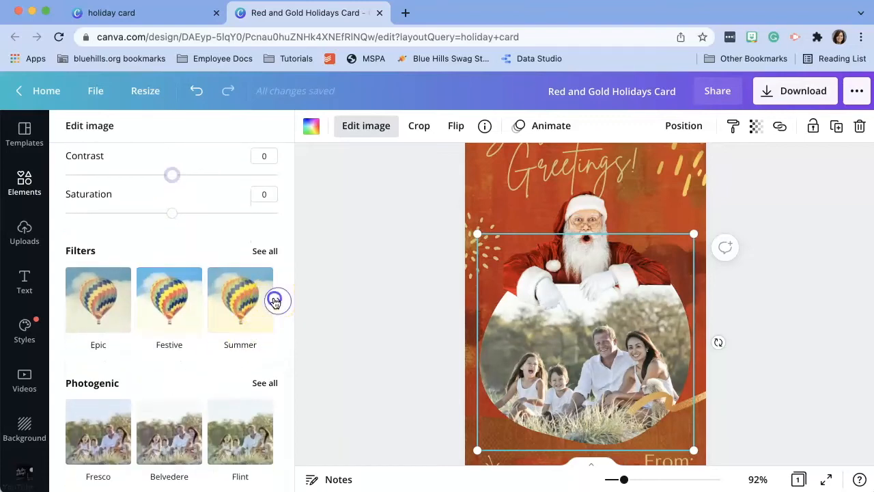
{"action": "left_click", "coordinate": [276, 301]}
{"action": "left_click", "coordinate": [64, 301]}
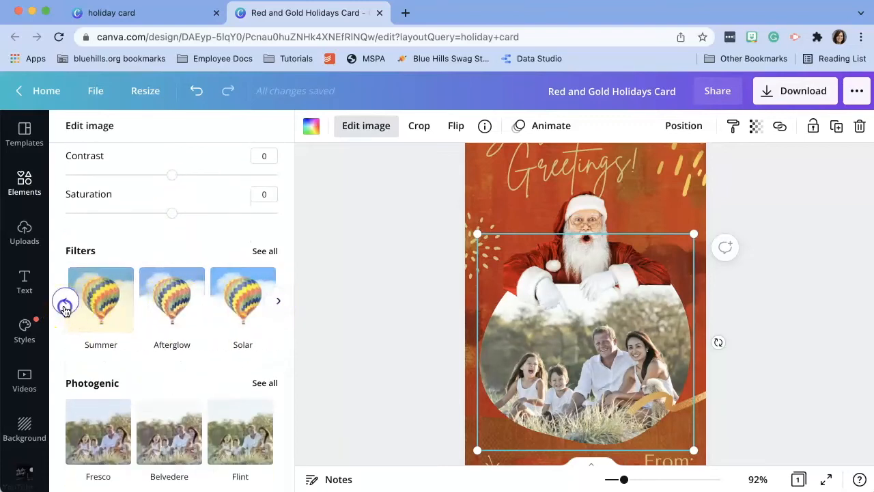
{"action": "scroll", "coordinate": [108, 366], "scroll_direction": "down", "scroll_amount": 5}
{"action": "scroll", "coordinate": [105, 372], "scroll_direction": "down", "scroll_amount": 10}
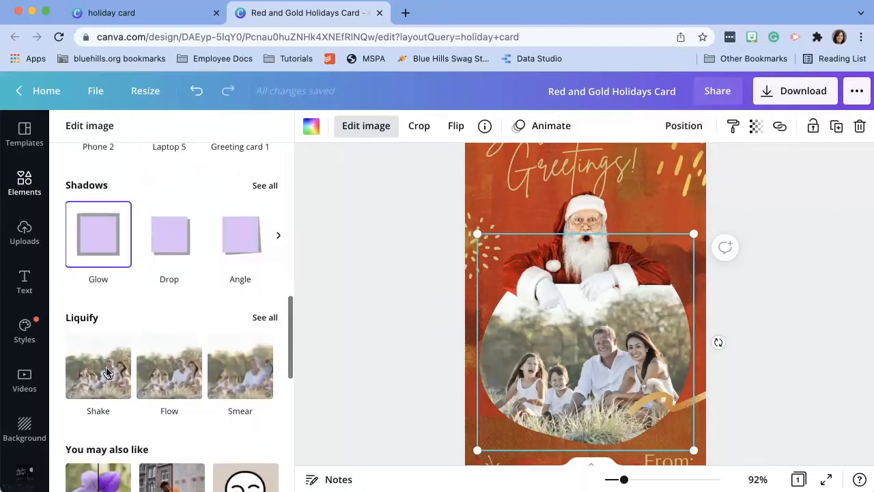
{"action": "scroll", "coordinate": [177, 343], "scroll_direction": "down", "scroll_amount": 9}
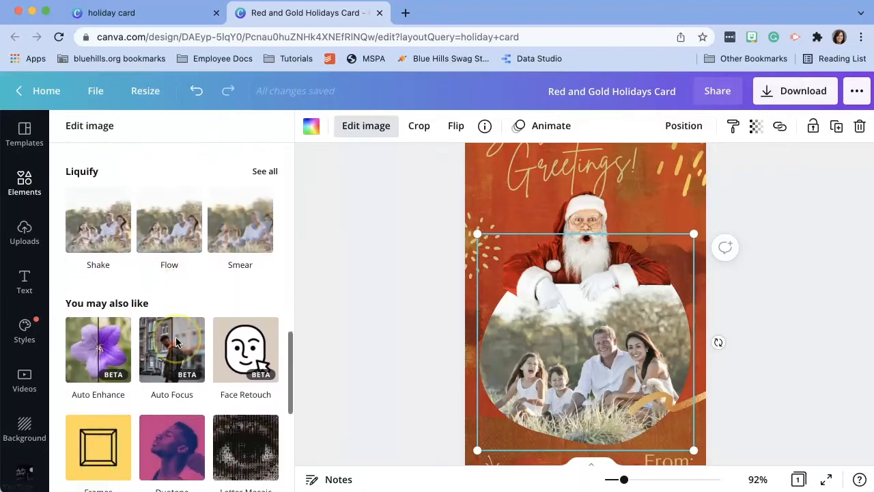
{"action": "scroll", "coordinate": [176, 343], "scroll_direction": "down", "scroll_amount": 2}
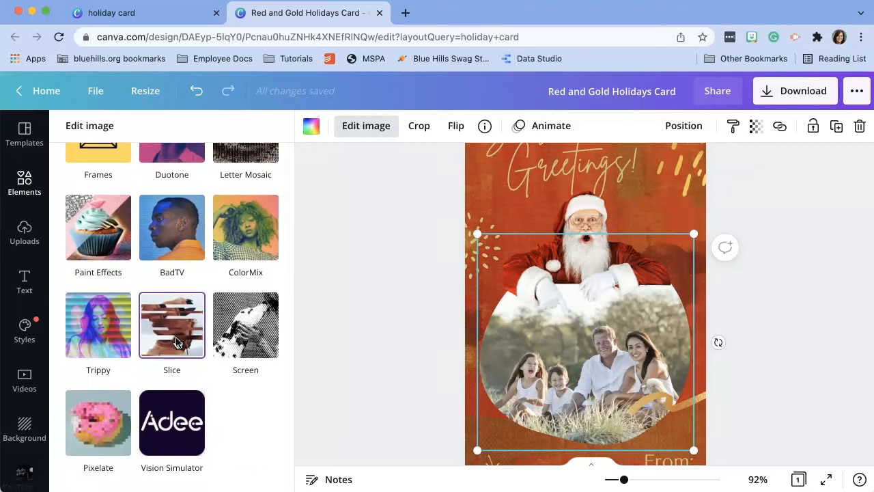
{"action": "scroll", "coordinate": [177, 343], "scroll_direction": "up", "scroll_amount": 20}
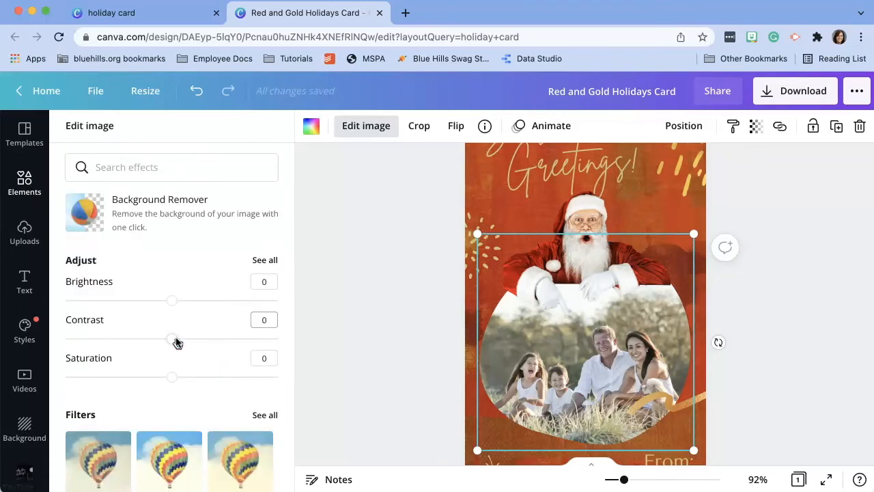
Try removing the background of the family photo with Background Remover.
{"action": "left_click", "coordinate": [135, 218]}
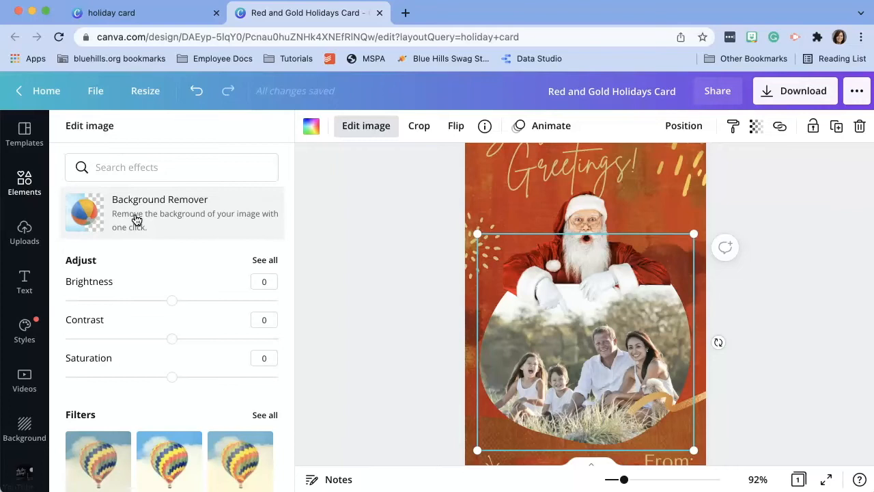
{"action": "left_click", "coordinate": [136, 219]}
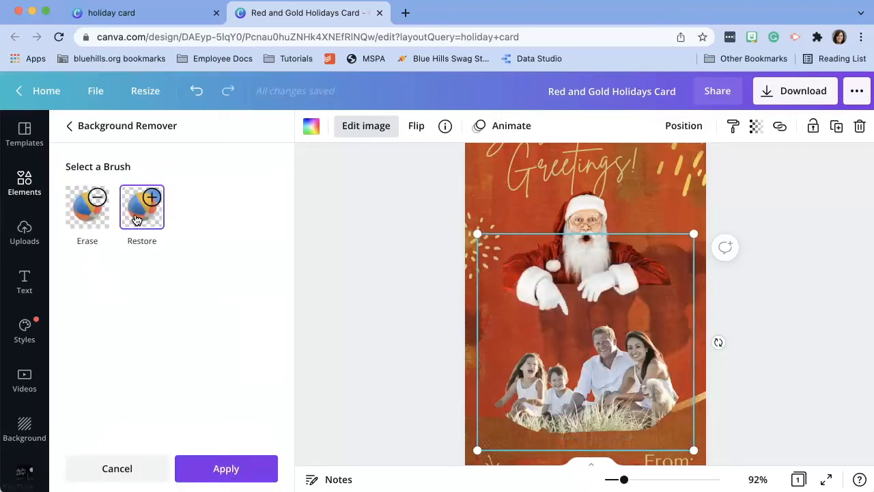
{"action": "left_click_drag", "start_coordinate": [624, 479], "coordinate": [650, 482]}
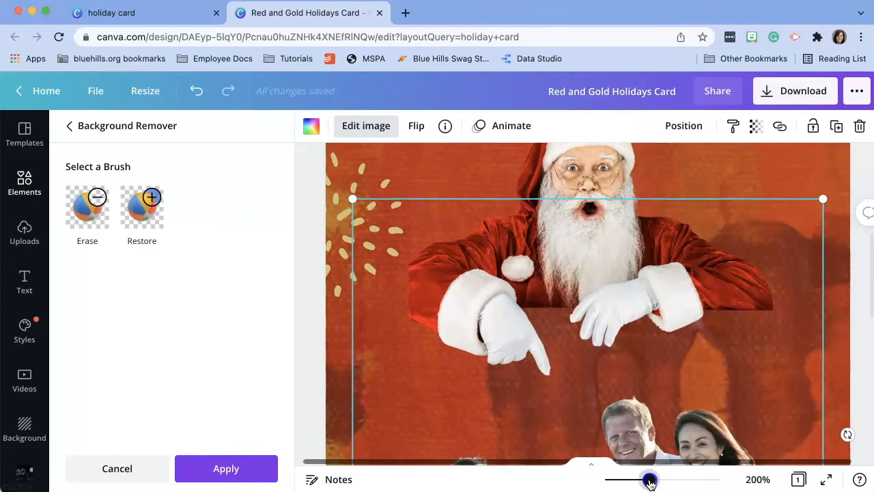
{"action": "scroll", "coordinate": [656, 437], "scroll_direction": "down", "scroll_amount": 3}
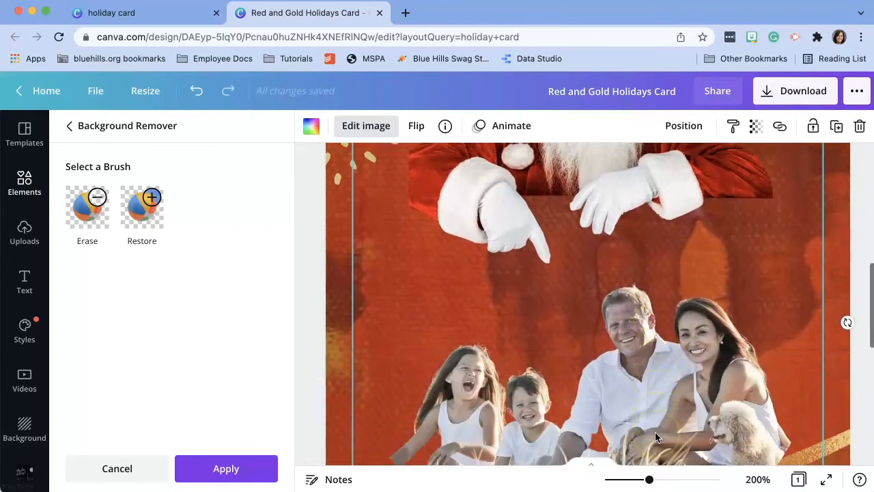
{"action": "scroll", "coordinate": [656, 437], "scroll_direction": "down", "scroll_amount": 2}
Try the Restore brush at size 25 along the lower part of the family cutout, then cancel the background removal.
{"action": "left_click", "coordinate": [148, 215]}
{"action": "left_click", "coordinate": [86, 208]}
{"action": "left_click", "coordinate": [144, 217]}
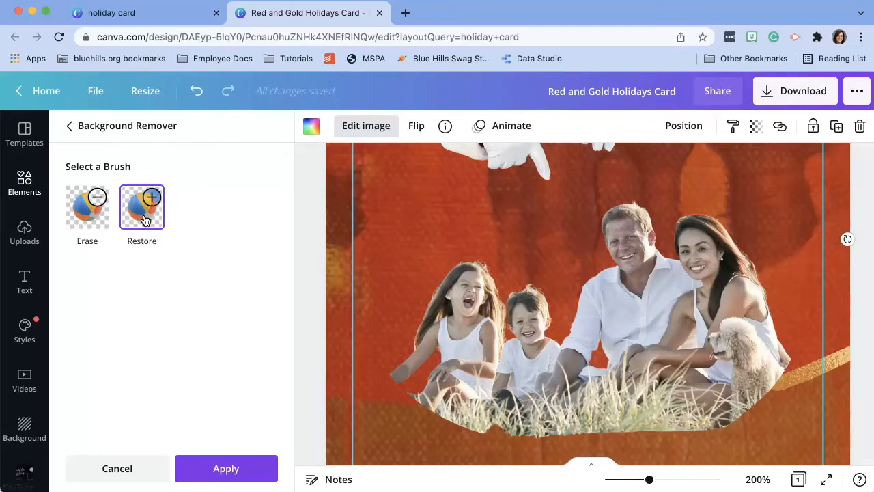
{"action": "left_click", "coordinate": [145, 217]}
{"action": "left_click", "coordinate": [539, 318]}
{"action": "mouse_move", "coordinate": [540, 318]}
{"action": "left_mouse_down"}
{"action": "mouse_move", "coordinate": [532, 314]}
{"action": "mouse_move", "coordinate": [548, 318]}
{"action": "mouse_move", "coordinate": [519, 324]}
{"action": "mouse_move", "coordinate": [444, 312]}
{"action": "mouse_move", "coordinate": [468, 323]}
{"action": "mouse_move", "coordinate": [708, 323]}
{"action": "mouse_move", "coordinate": [739, 318]}
{"action": "mouse_move", "coordinate": [518, 324]}
{"action": "mouse_move", "coordinate": [774, 290]}
{"action": "mouse_move", "coordinate": [770, 278]}
{"action": "left_mouse_up"}
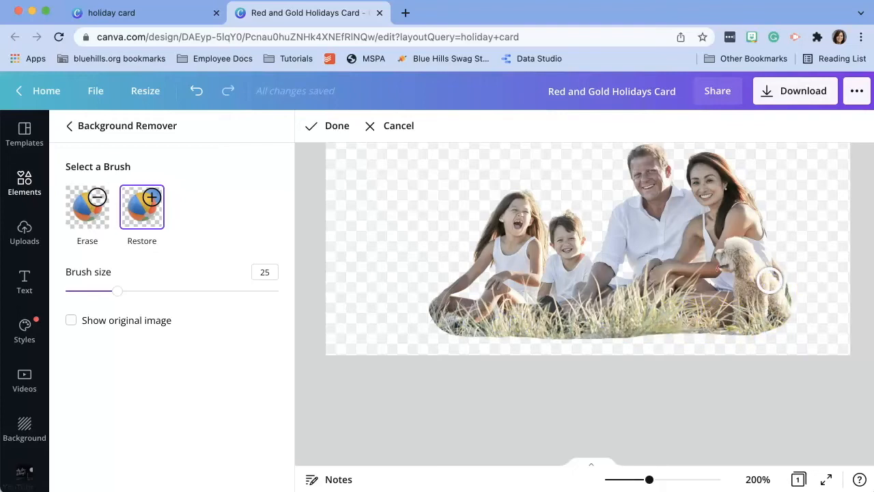
{"action": "left_click", "coordinate": [321, 129]}
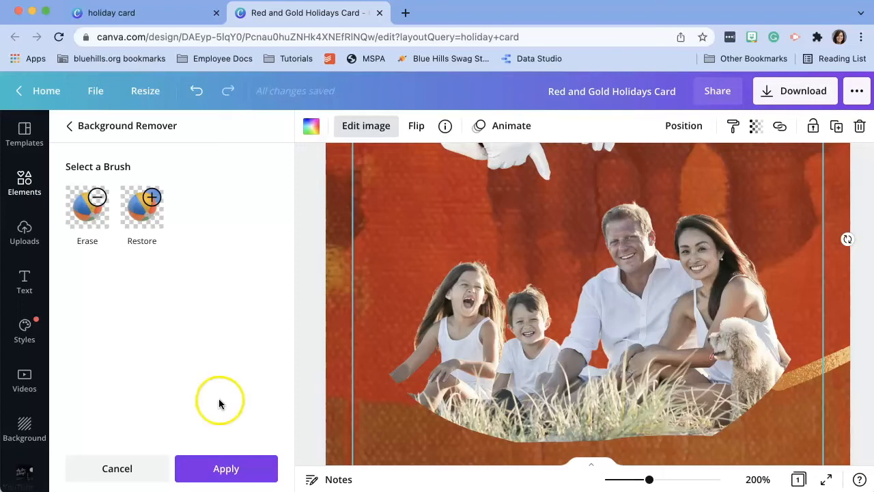
{"action": "left_click", "coordinate": [142, 470]}
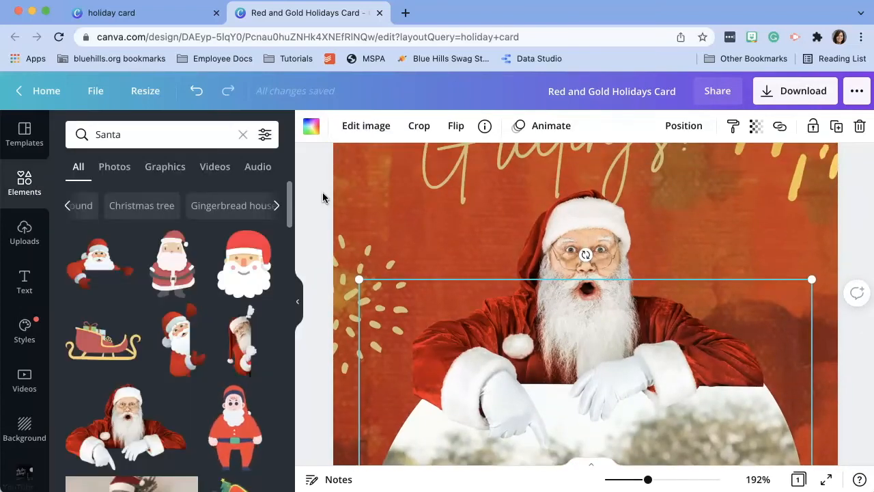
{"action": "left_click", "coordinate": [515, 225]}
{"action": "left_click", "coordinate": [515, 127]}
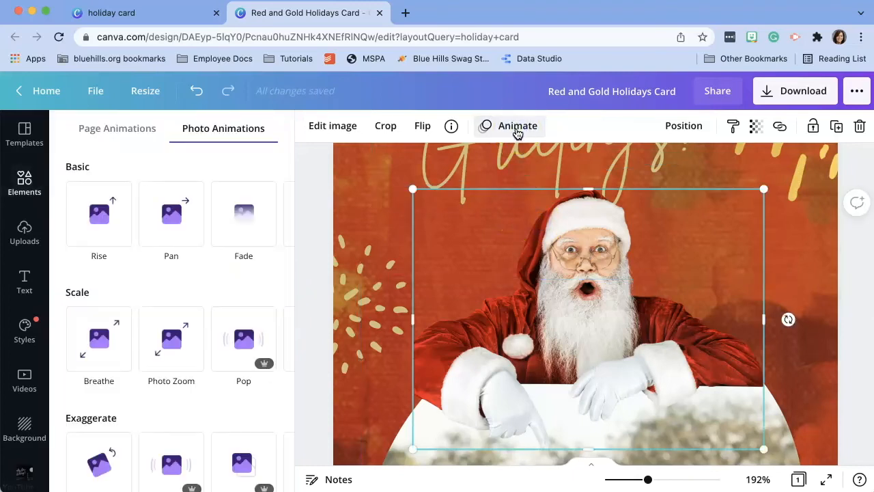
{"action": "left_click", "coordinate": [629, 479]}
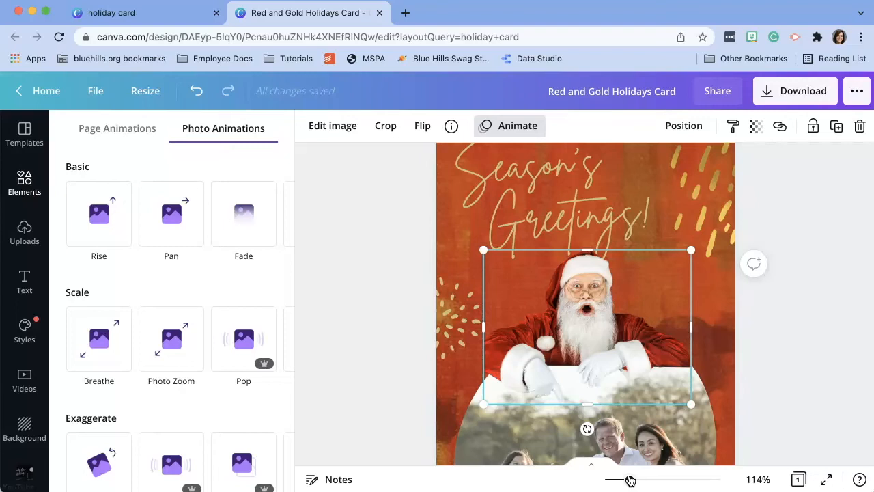
{"action": "left_click", "coordinate": [586, 230]}
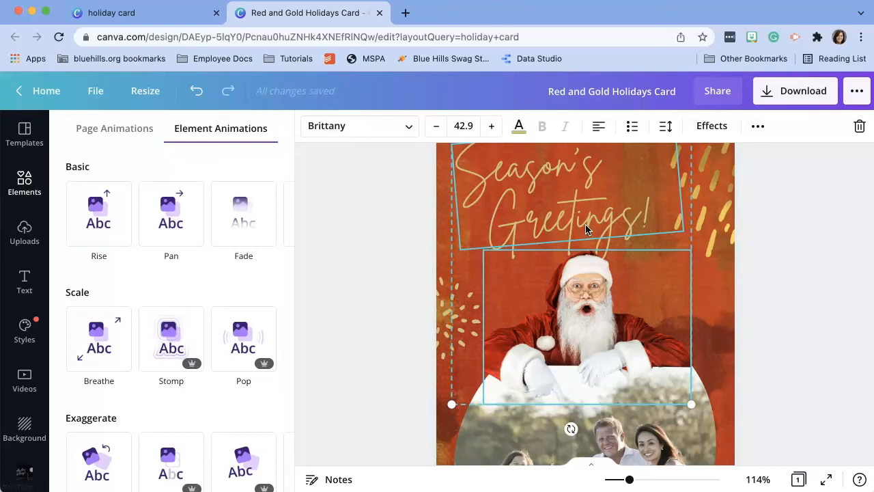
{"action": "left_click", "coordinate": [409, 235]}
{"action": "left_click", "coordinate": [768, 301]}
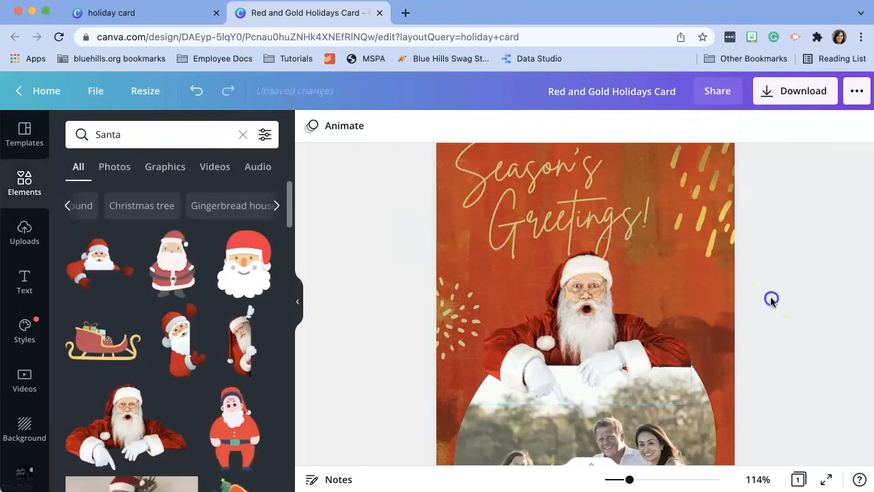
Preview Basic and Scale photo animations, including Breathe, Photo Zoom and Pop, on the Santa image.
{"action": "left_click", "coordinate": [587, 282]}
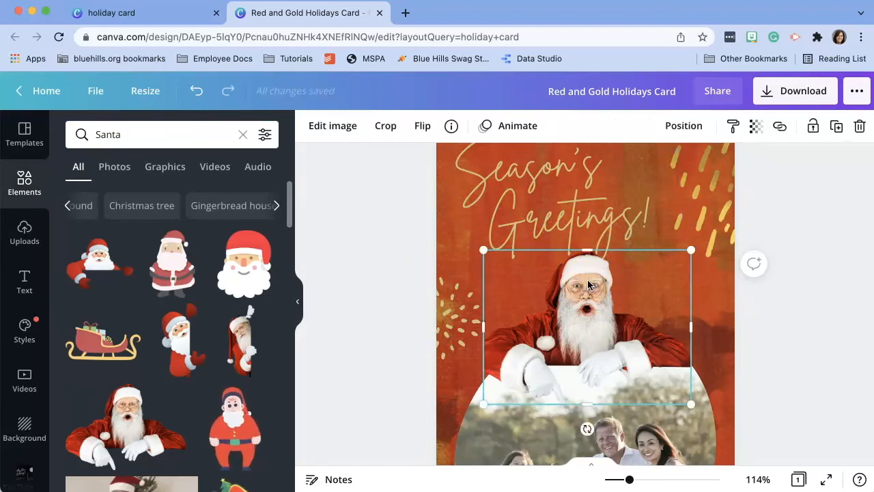
{"action": "left_click", "coordinate": [522, 135]}
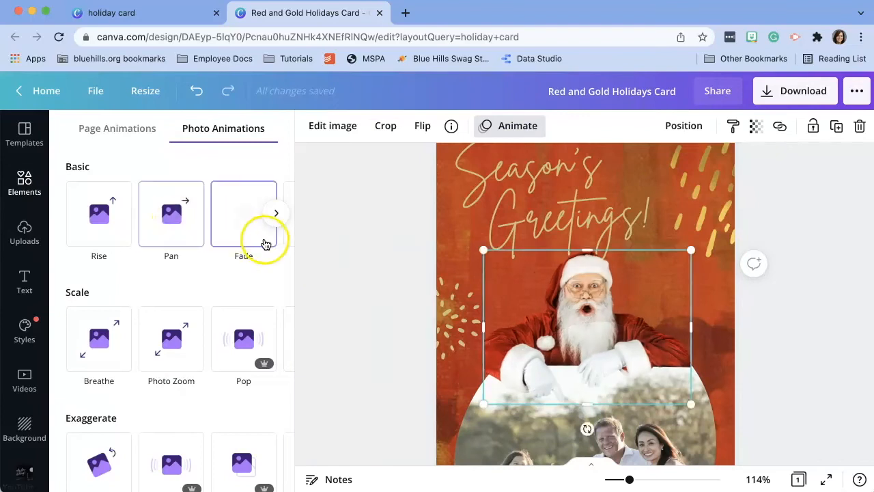
{"action": "left_click", "coordinate": [276, 213]}
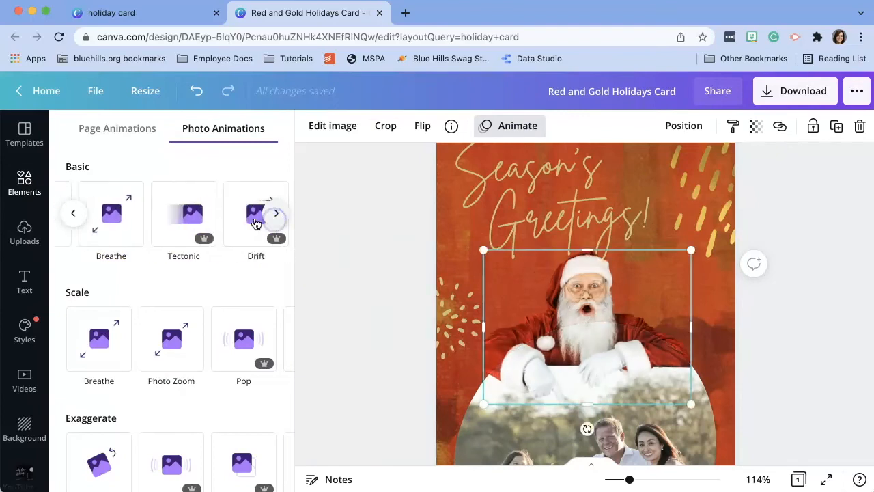
{"action": "left_click", "coordinate": [180, 209]}
{"action": "left_click", "coordinate": [235, 238]}
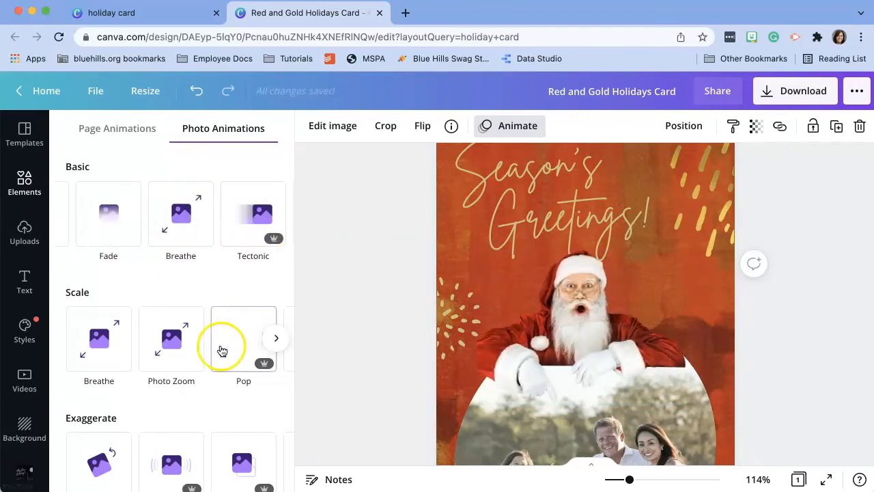
{"action": "left_click", "coordinate": [222, 348]}
{"action": "left_click", "coordinate": [171, 337]}
{"action": "left_click", "coordinate": [108, 338]}
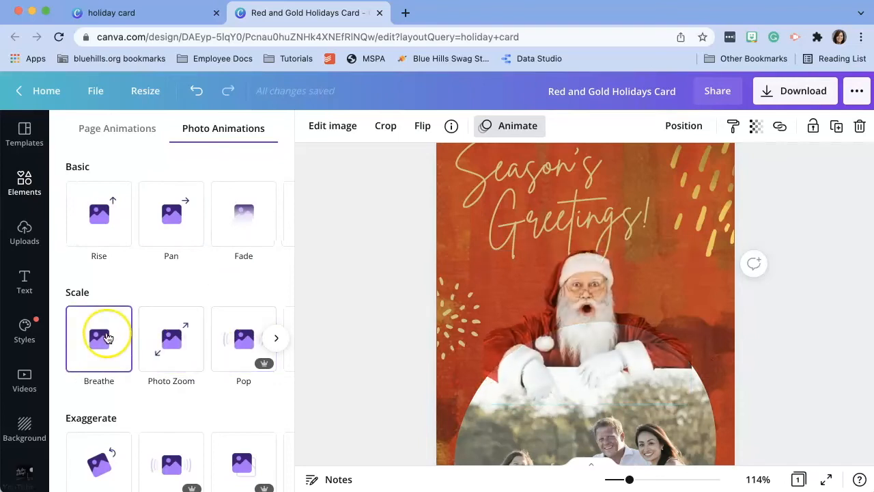
Preview the Tumble animation on Santa and apply the Pop animation from the Exaggerate group.
{"action": "scroll", "coordinate": [107, 337], "scroll_direction": "down", "scroll_amount": 2}
{"action": "left_click", "coordinate": [101, 386]}
{"action": "left_click", "coordinate": [174, 390]}
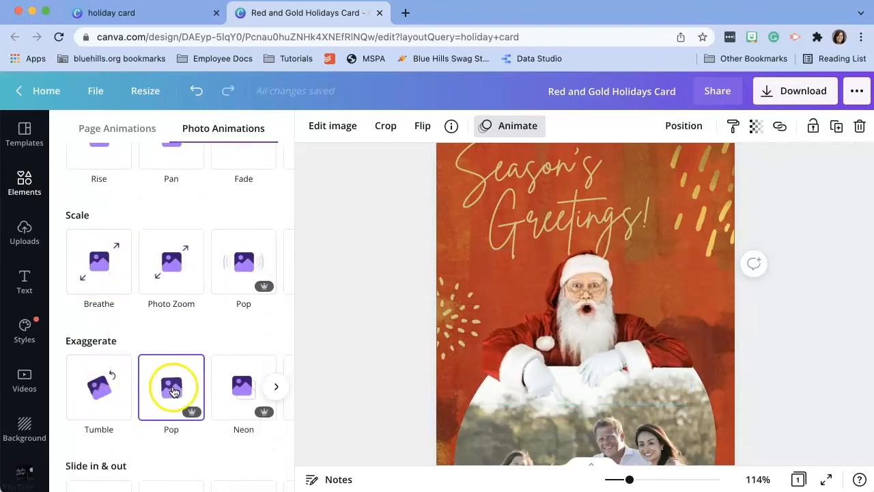
{"action": "left_click", "coordinate": [573, 319]}
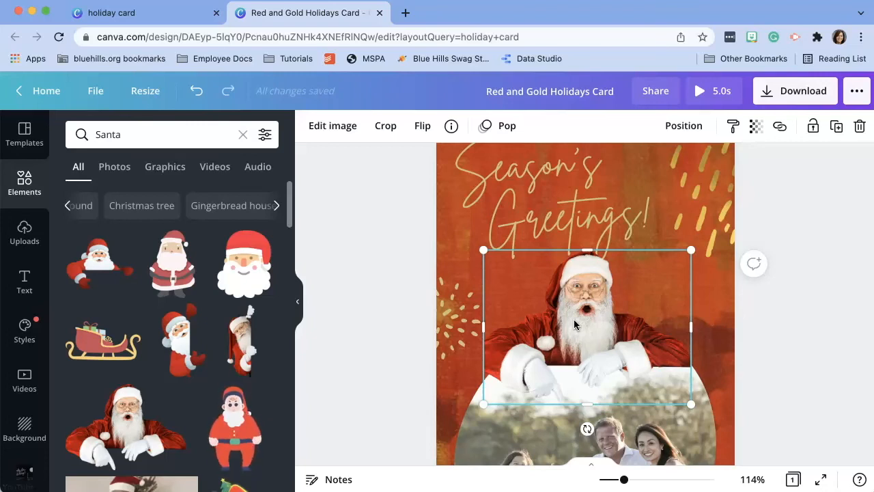
{"action": "left_click", "coordinate": [776, 347]}
Open the card's download options and show the available file types.
{"action": "key", "text": "super+minus"}
{"action": "key", "text": "super+minus"}
{"action": "key", "text": "super+minus"}
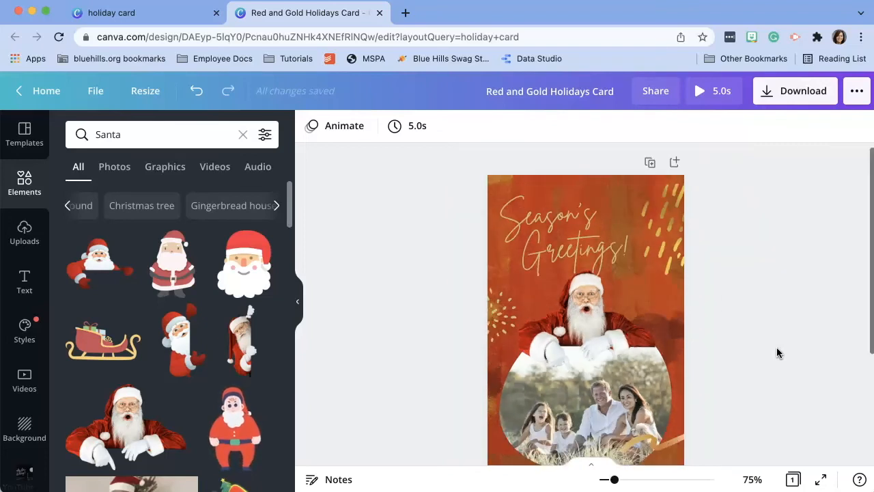
{"action": "left_click", "coordinate": [800, 101]}
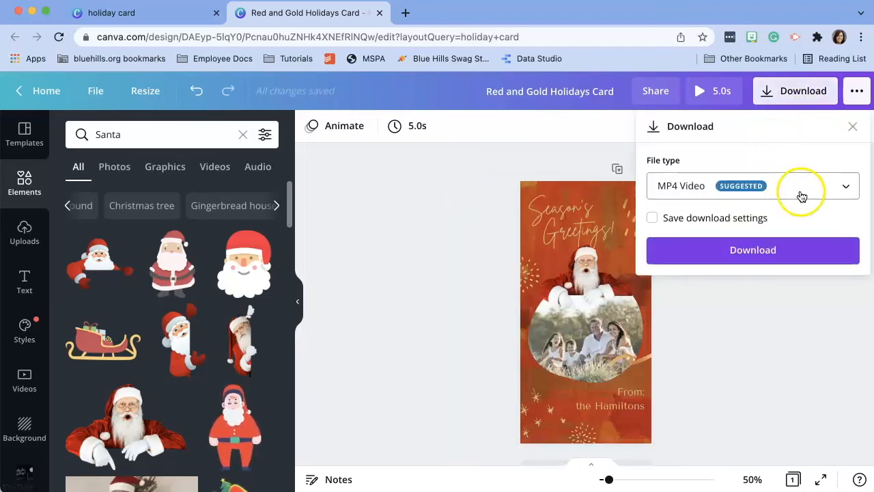
{"action": "left_click", "coordinate": [800, 195]}
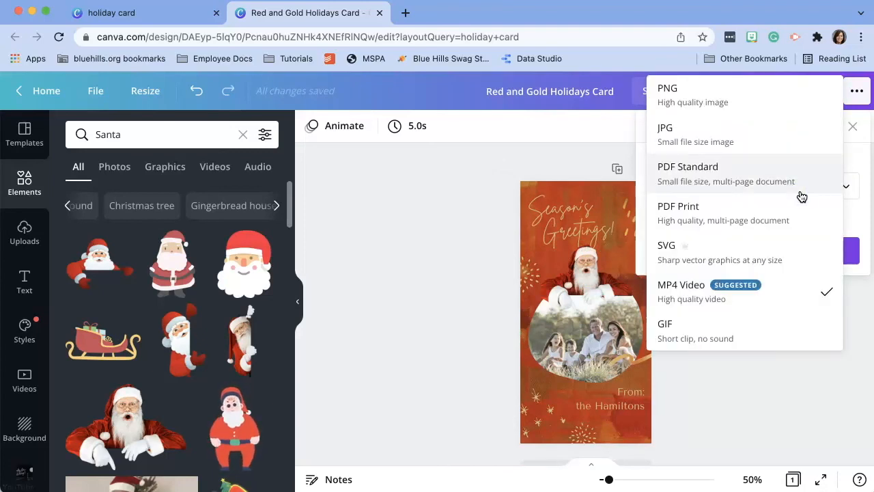